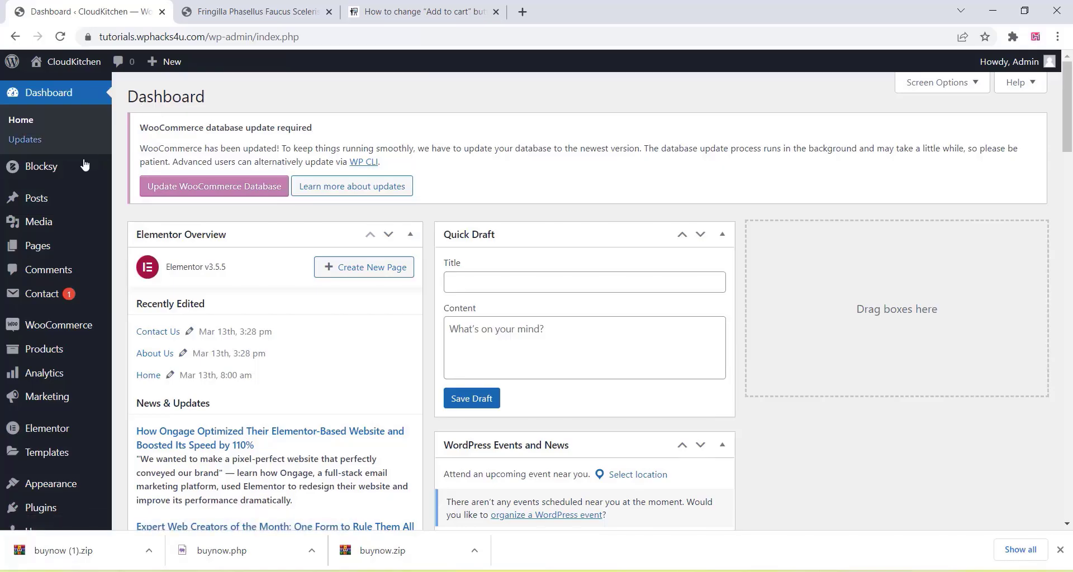
- Upload buynow (1).zip from Downloads as a new plugin and install it
scroll(77, 174, down, 3)
mouse_move(42, 391)
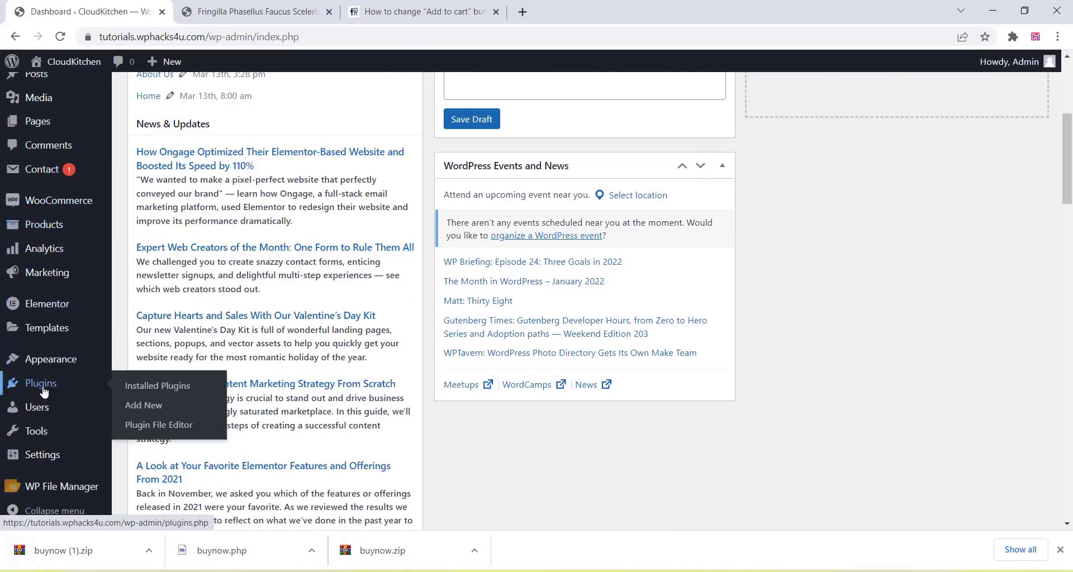
click(137, 405)
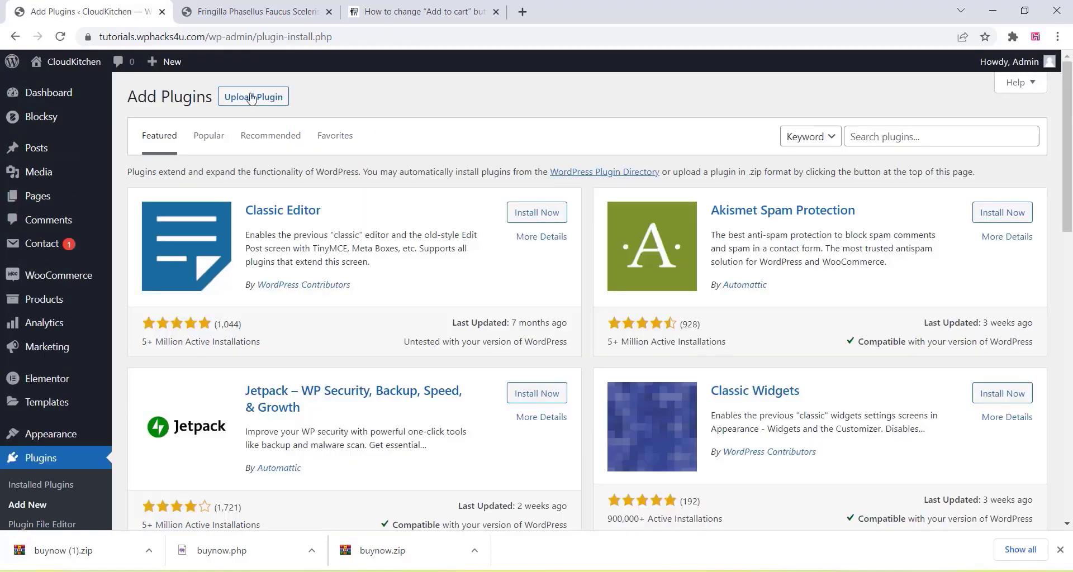
click(246, 98)
click(496, 222)
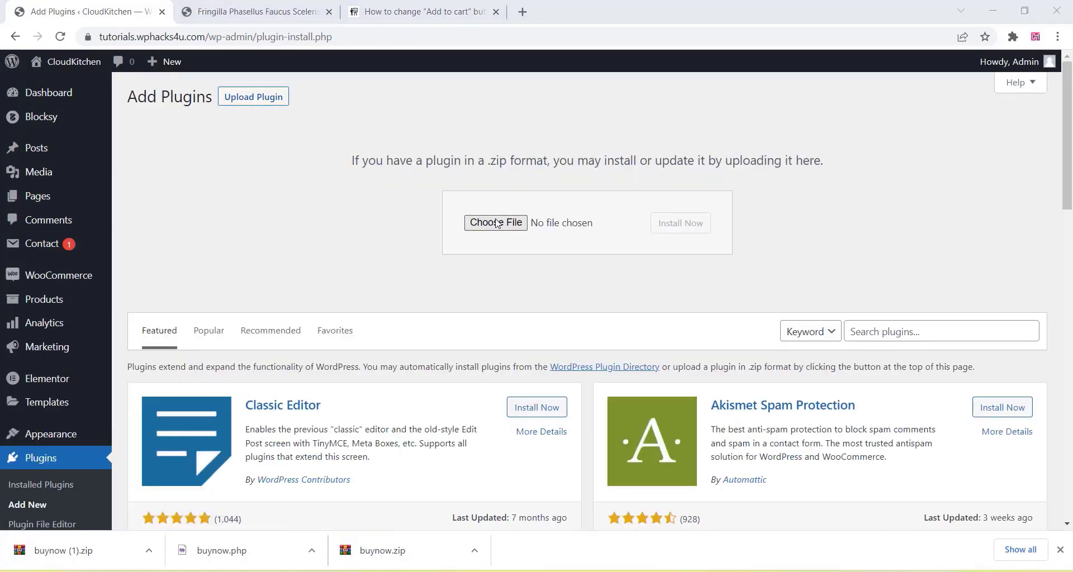
click(176, 140)
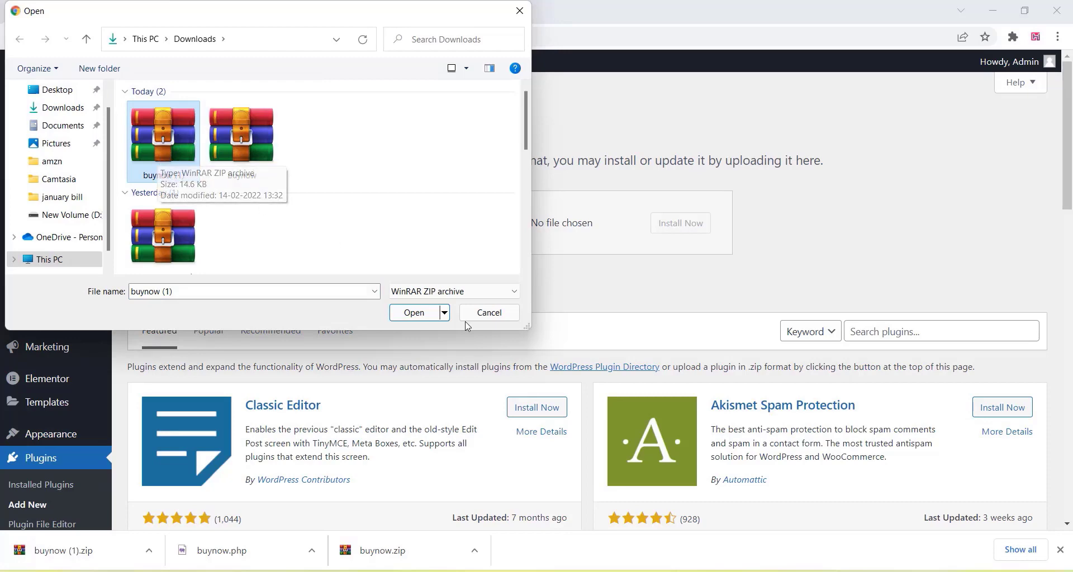
click(414, 312)
click(677, 225)
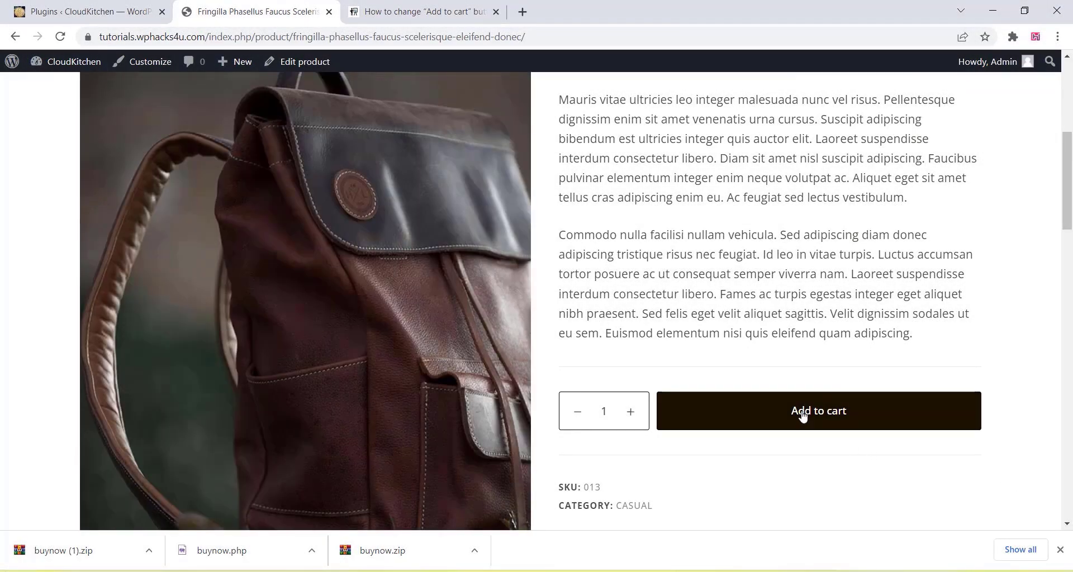
- Activate the BuyNow plugin and reload the backpack product page to confirm the Buy Now button
click(129, 9)
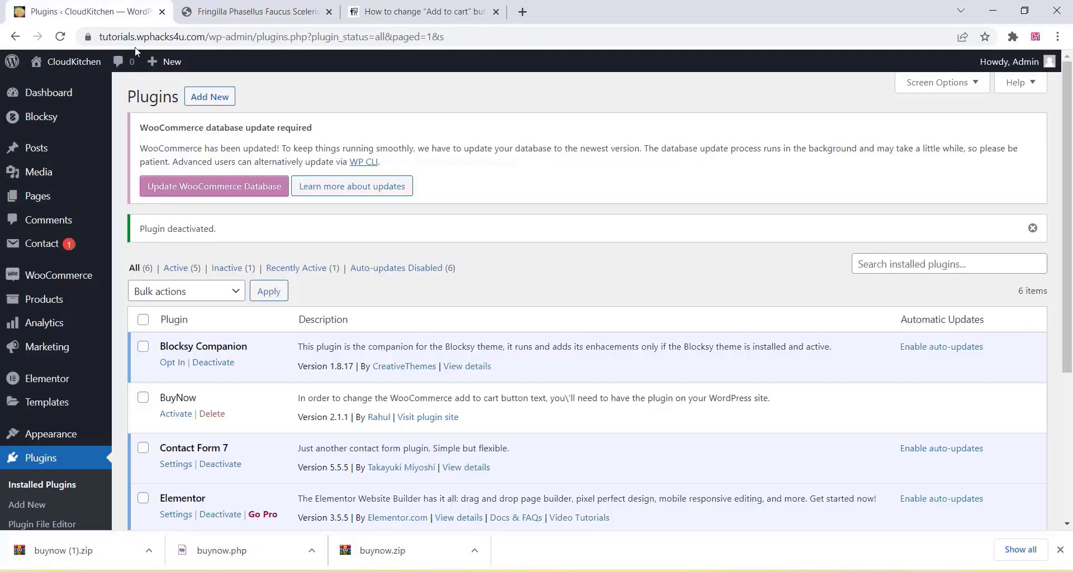
click(177, 414)
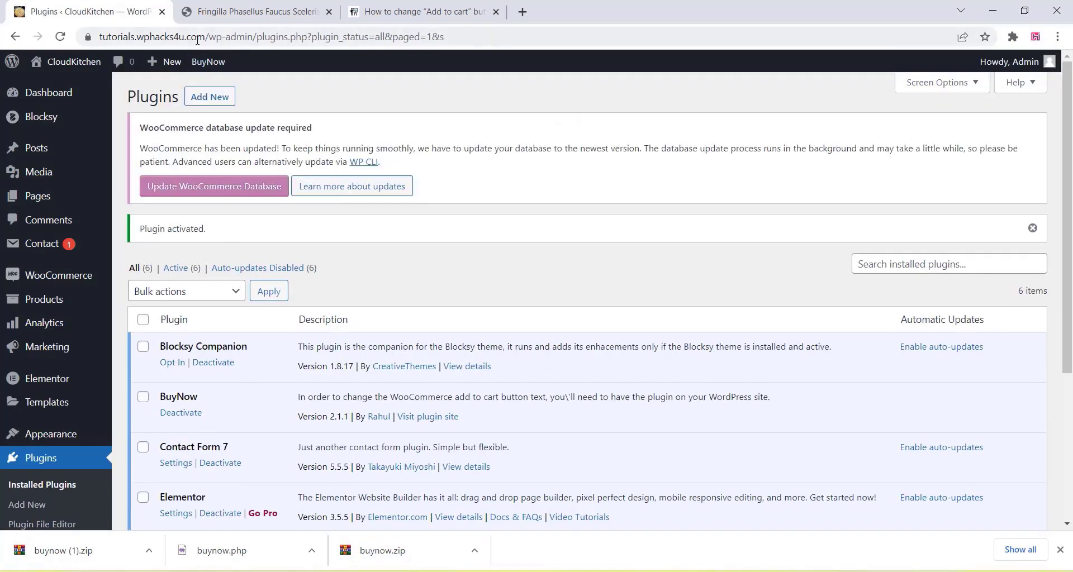
click(252, 11)
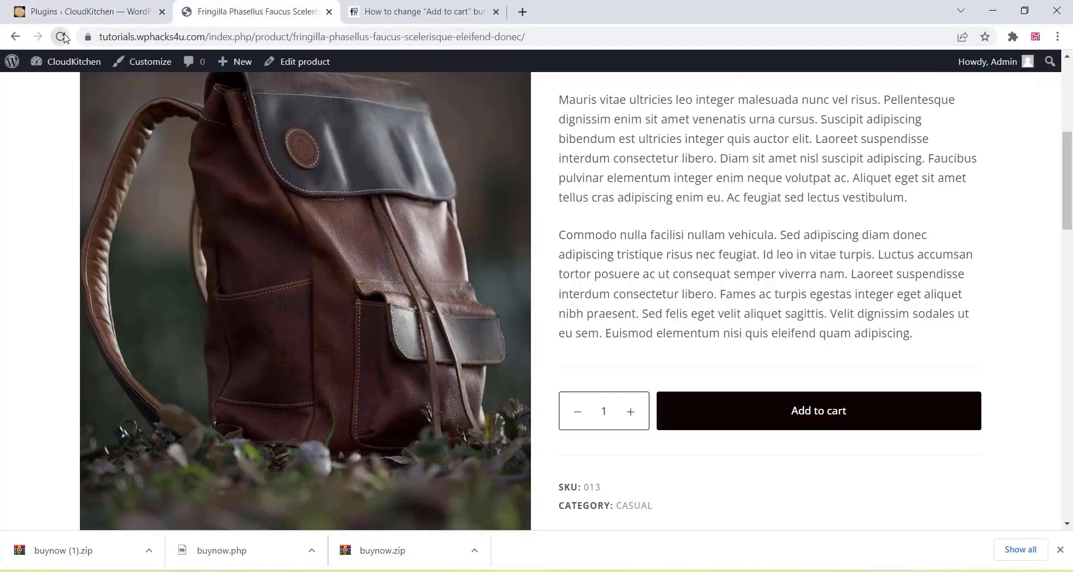
click(60, 37)
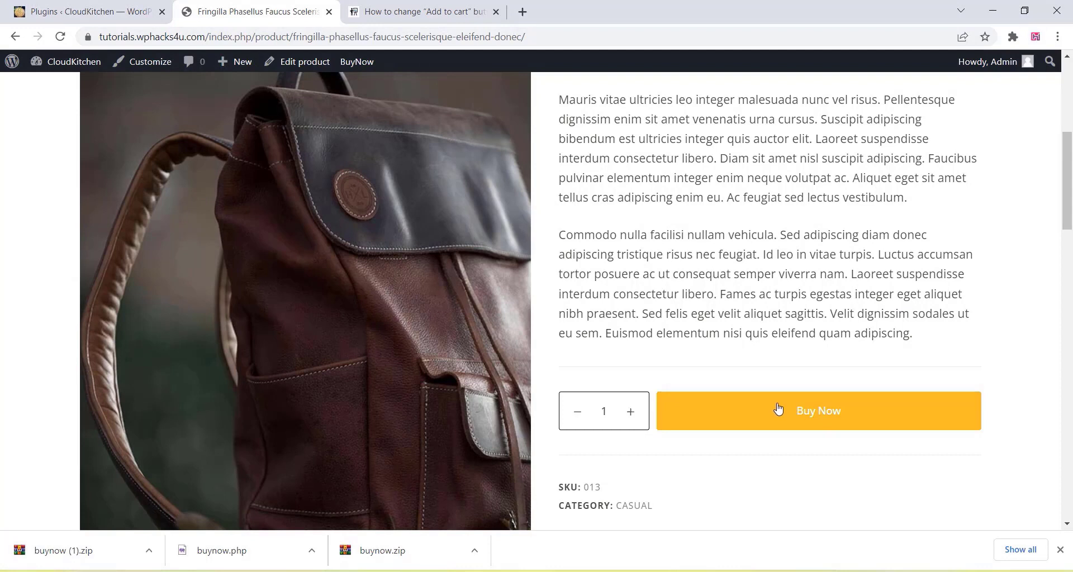
- Review the BuyNow 2.1.1 plugin entry and open its plugin website
click(1059, 551)
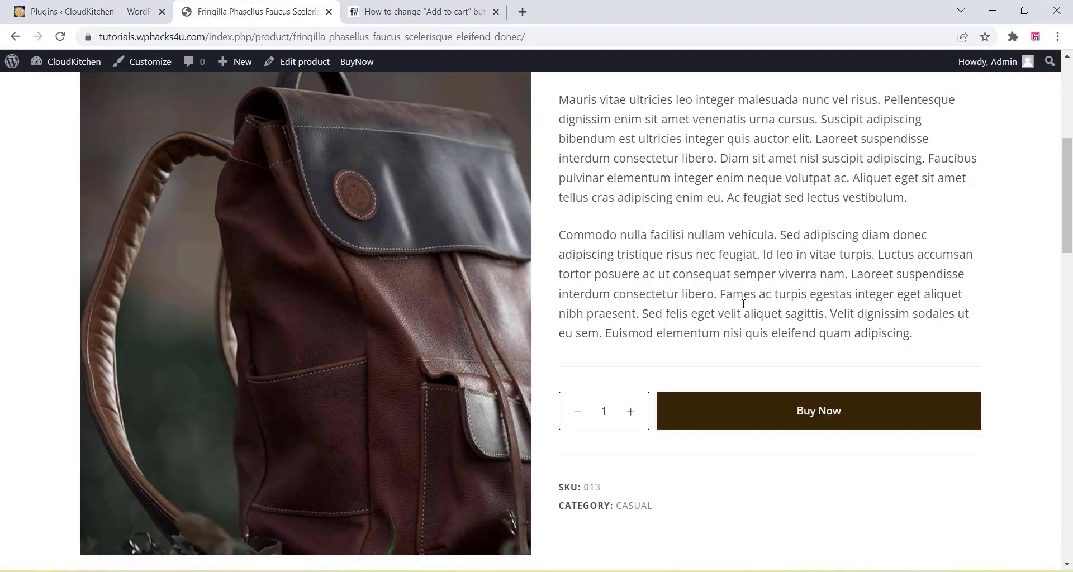
scroll(743, 304, up, 3)
scroll(735, 333, down, 1)
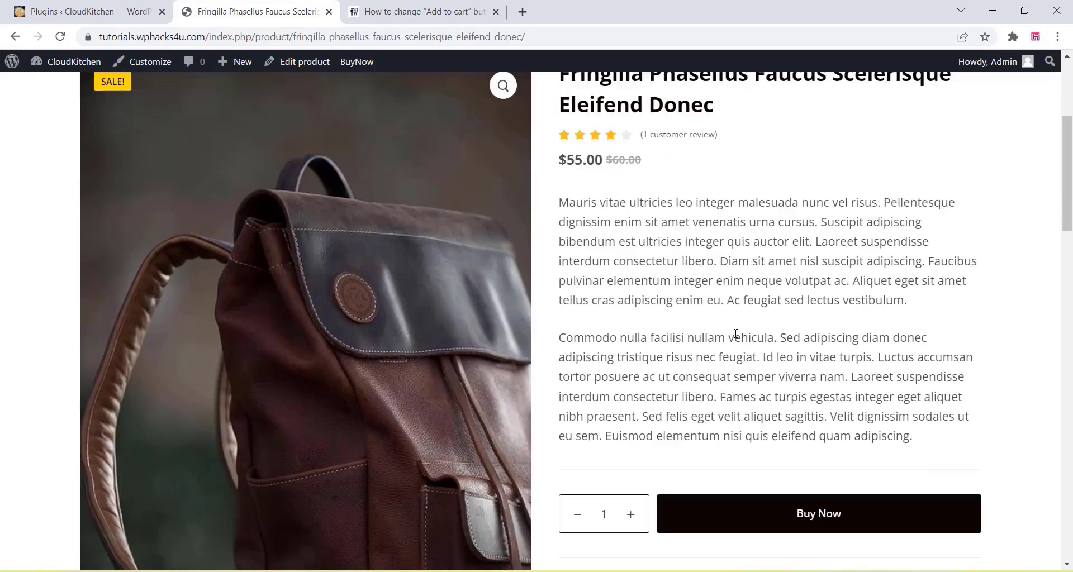
scroll(735, 333, down, 3)
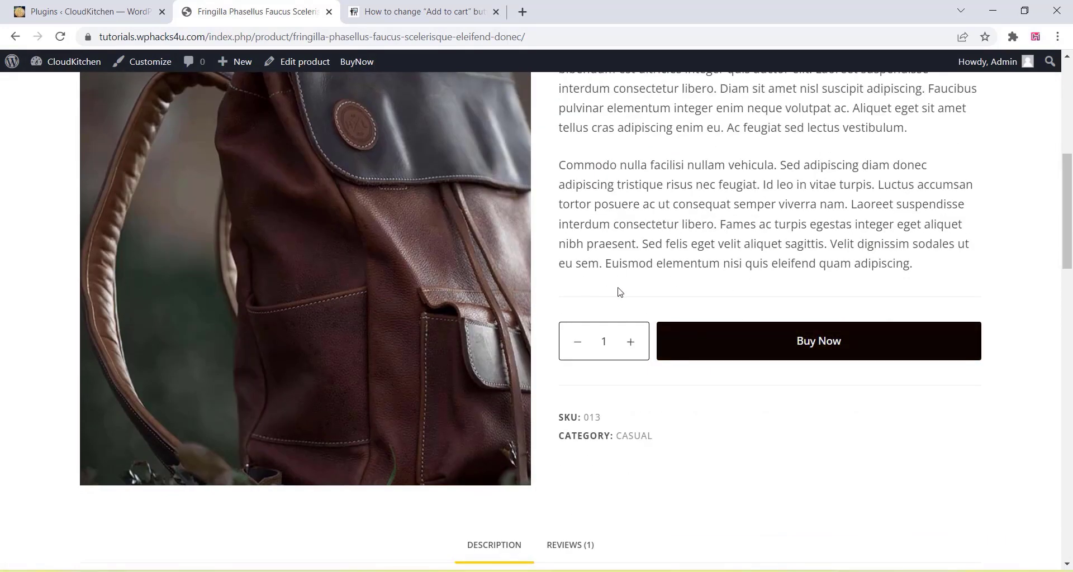
scroll(619, 292, up, 1)
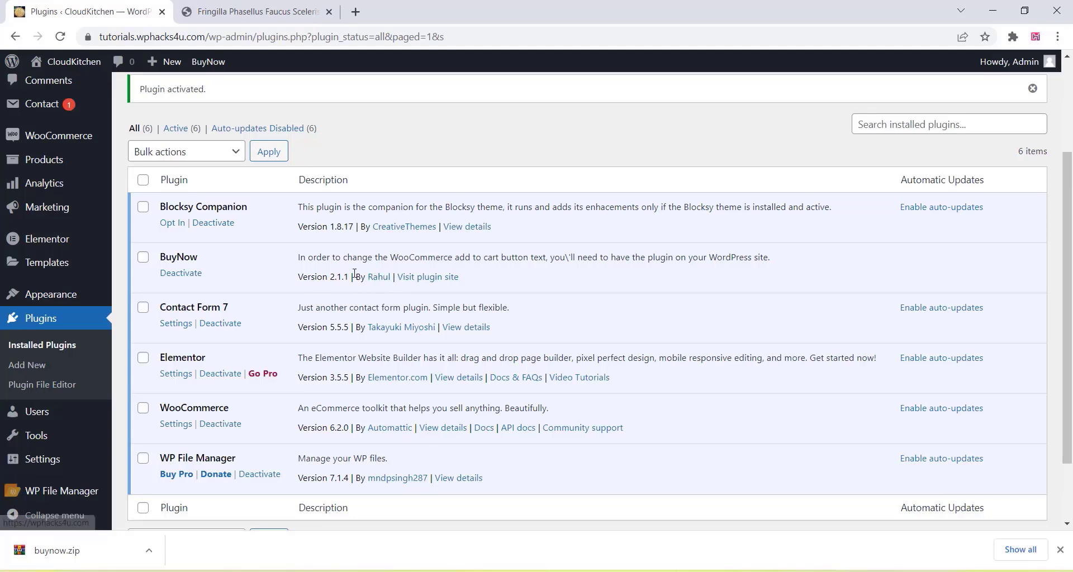
drag(337, 278, 343, 277)
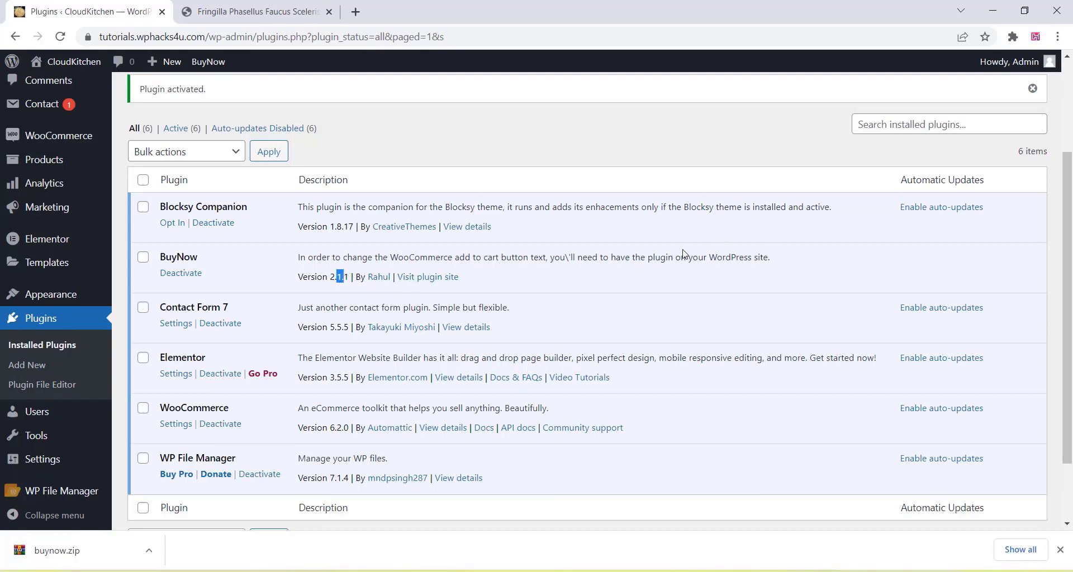
drag(307, 258, 728, 255)
click(634, 278)
click(429, 281)
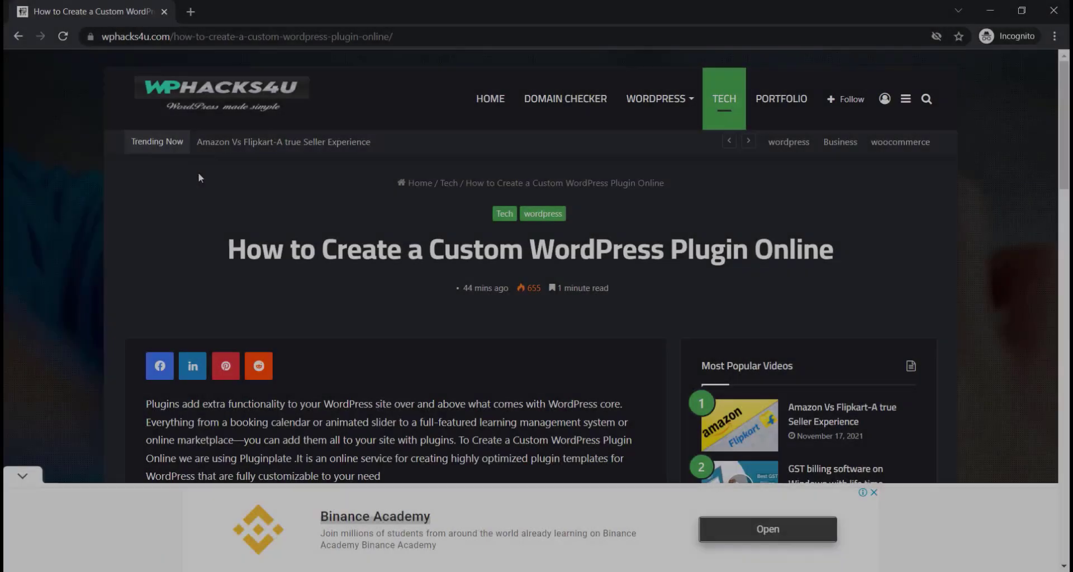
- Scroll past the article's code block and follow the Create your Plugin link to Pluginplate
scroll(198, 172, down, 3)
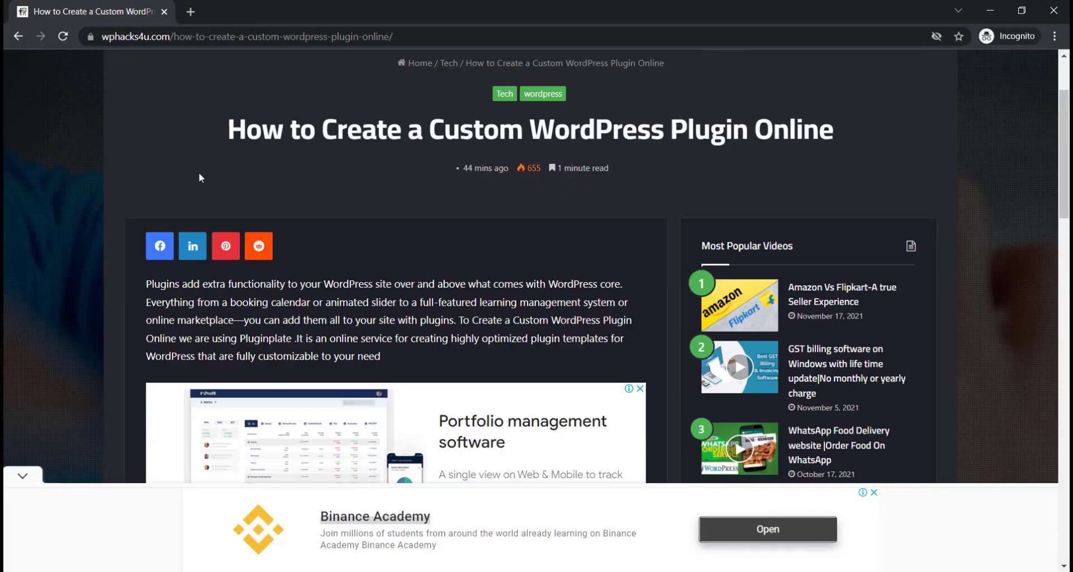
scroll(197, 175, down, 7)
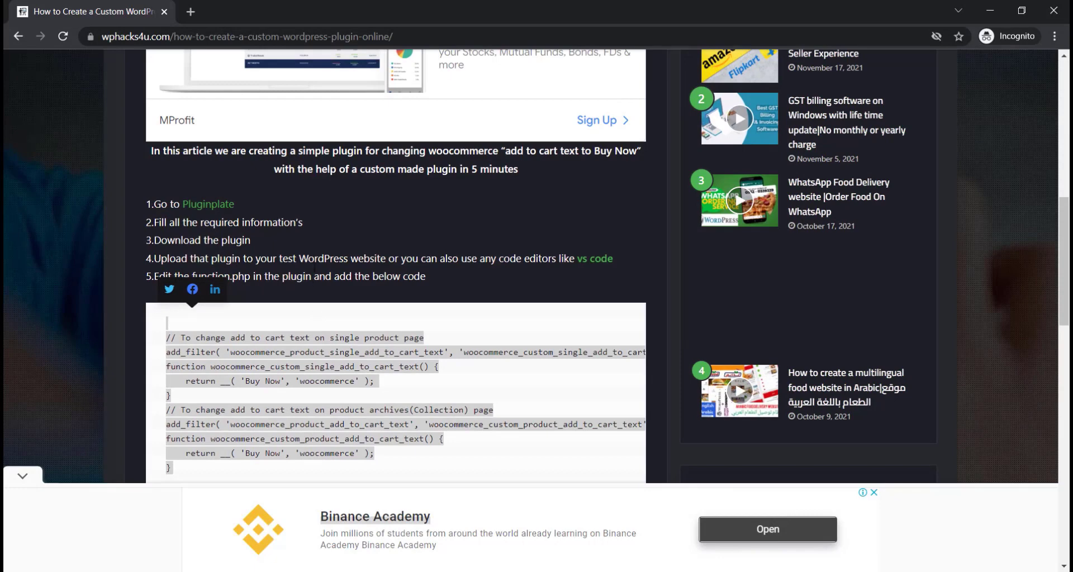
scroll(307, 242, down, 6)
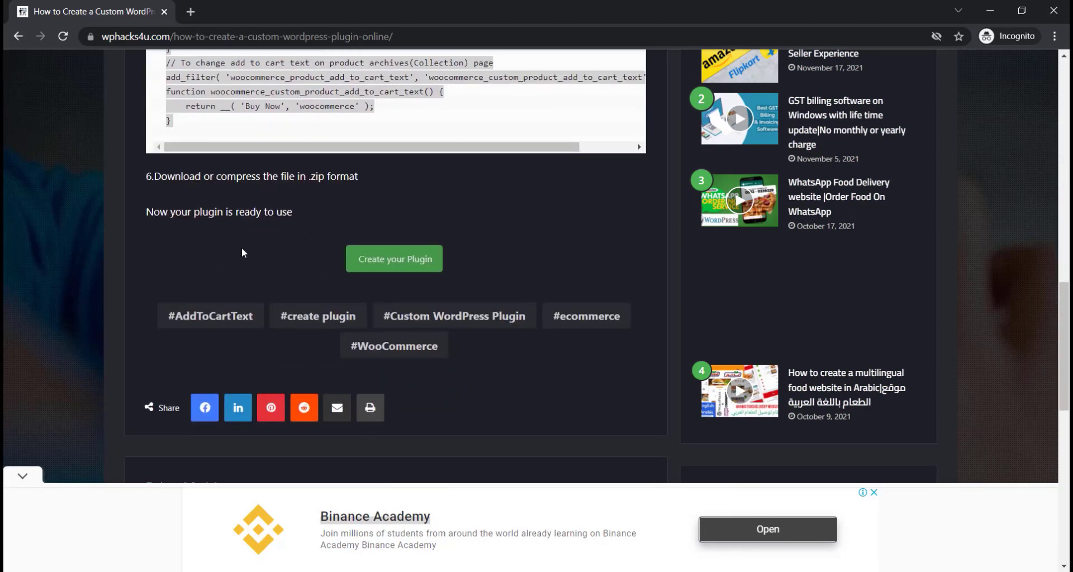
click(382, 265)
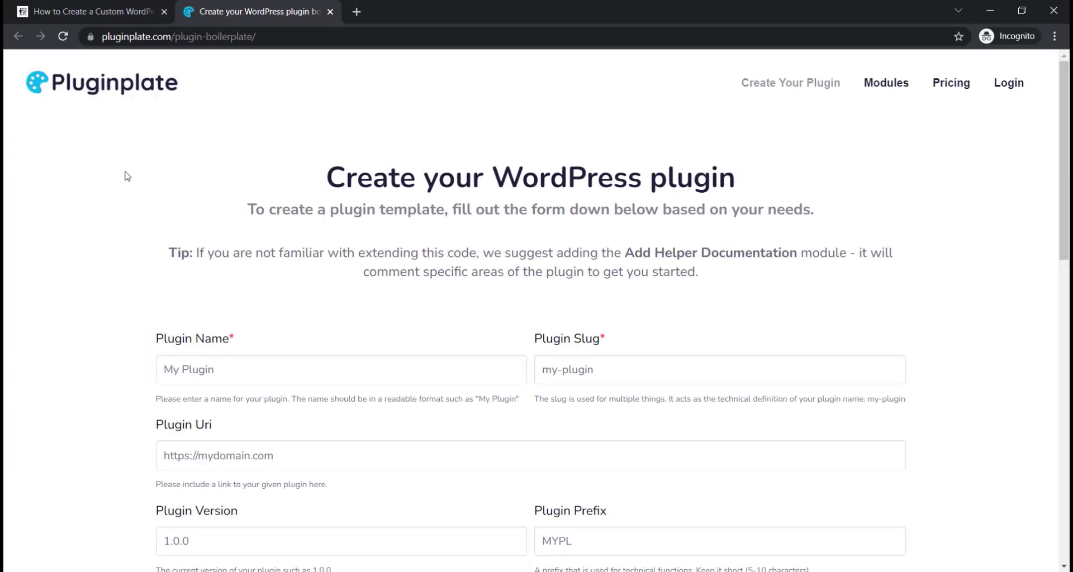
- Enter BuyNow as the plugin name, with the slug auto-filled as buynow
scroll(127, 175, down, 6)
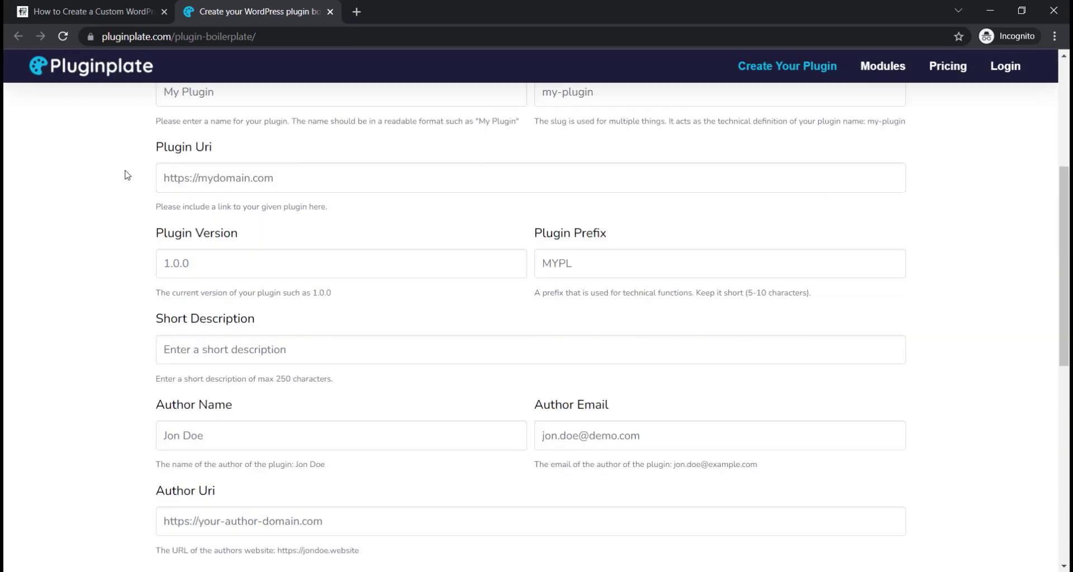
scroll(127, 175, down, 5)
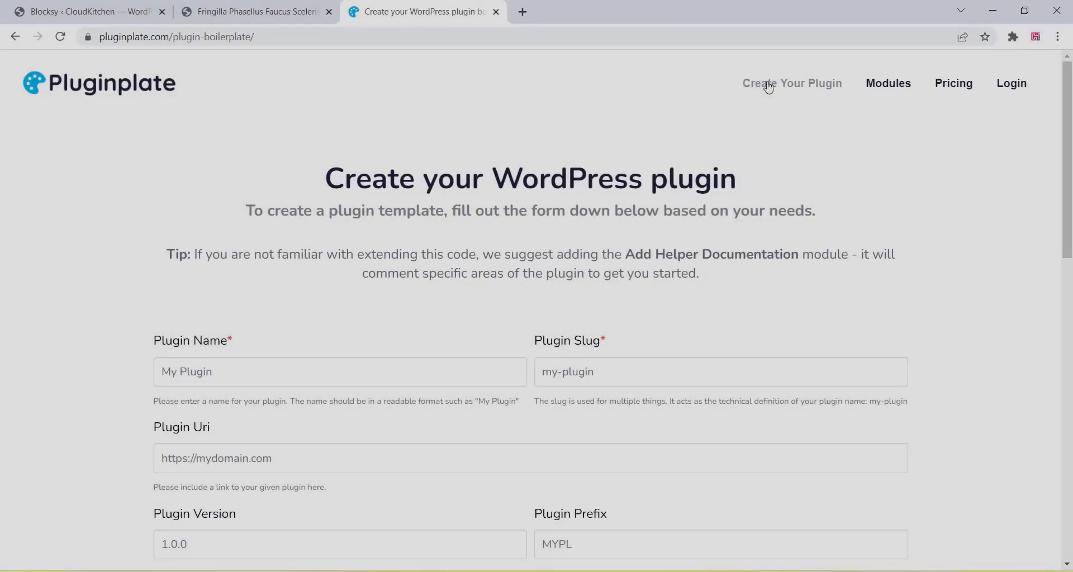
scroll(394, 230, down, 2)
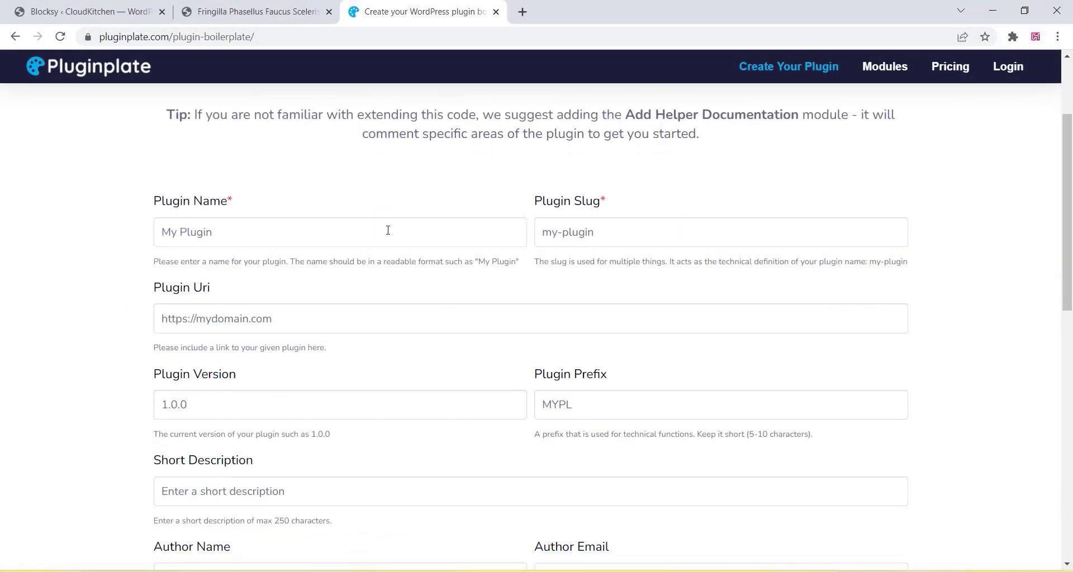
click(188, 240)
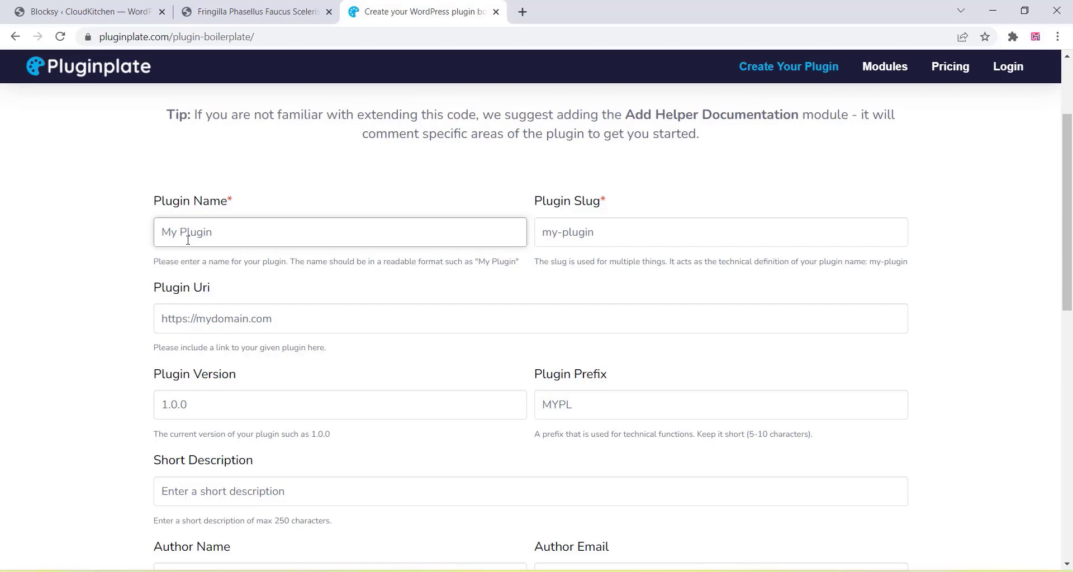
text(BuyNow)
click(577, 238)
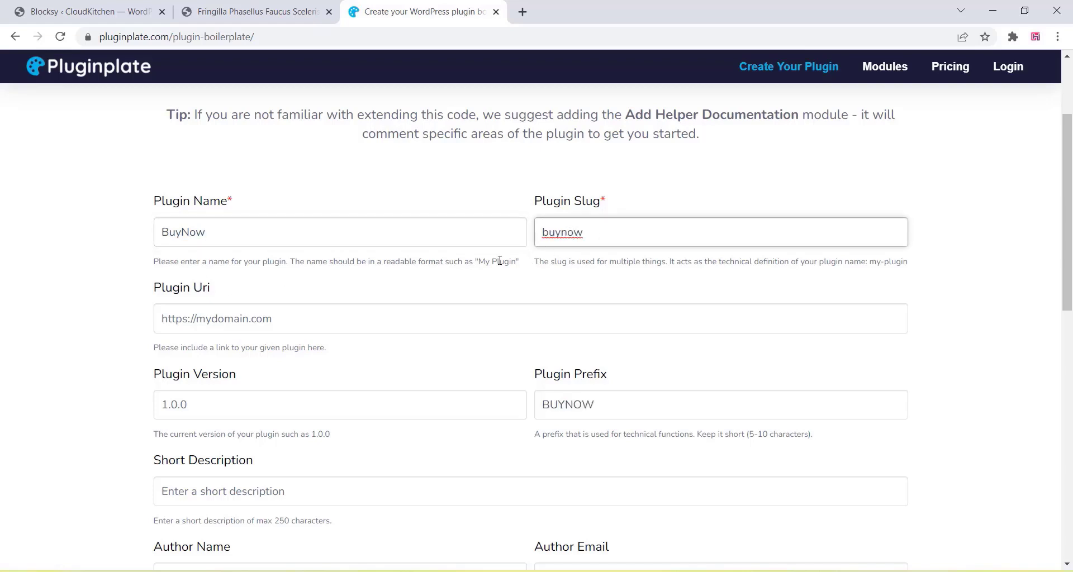
click(231, 320)
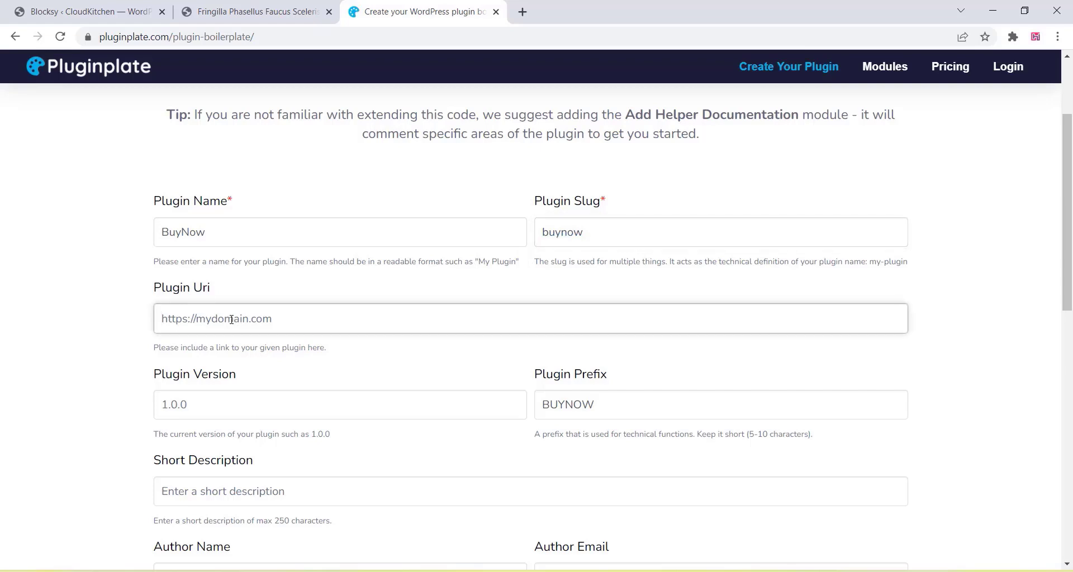
text(https://wphacks4u.com)
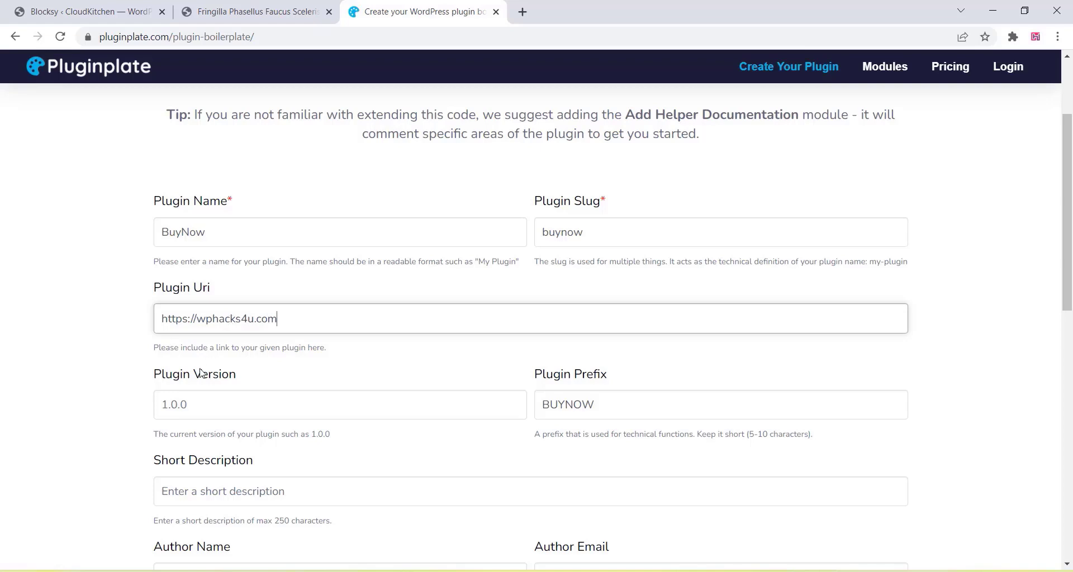
click(162, 405)
text(2)
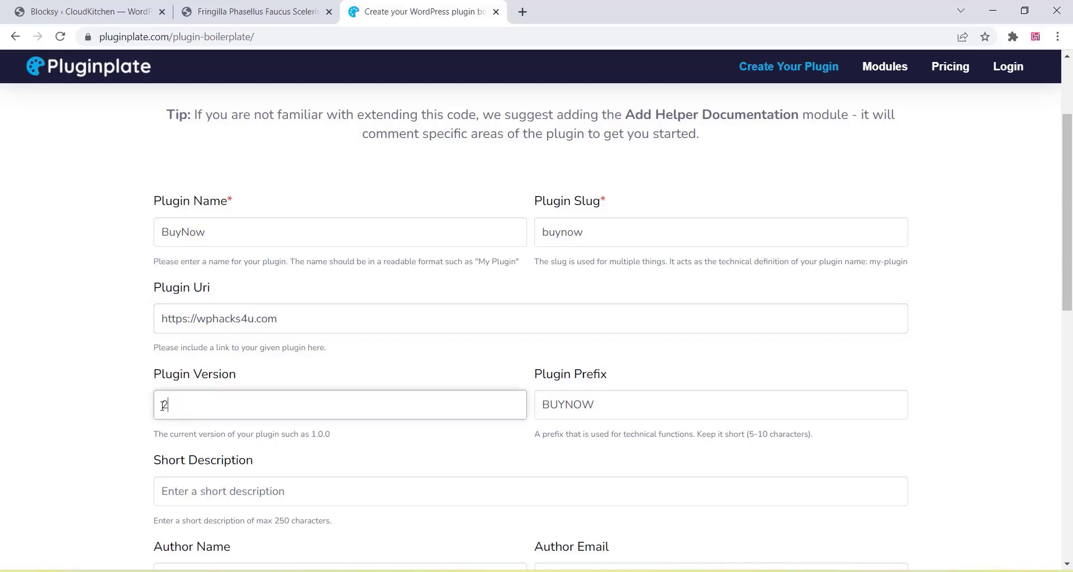
text(.1.1)
scroll(333, 276, down, 3)
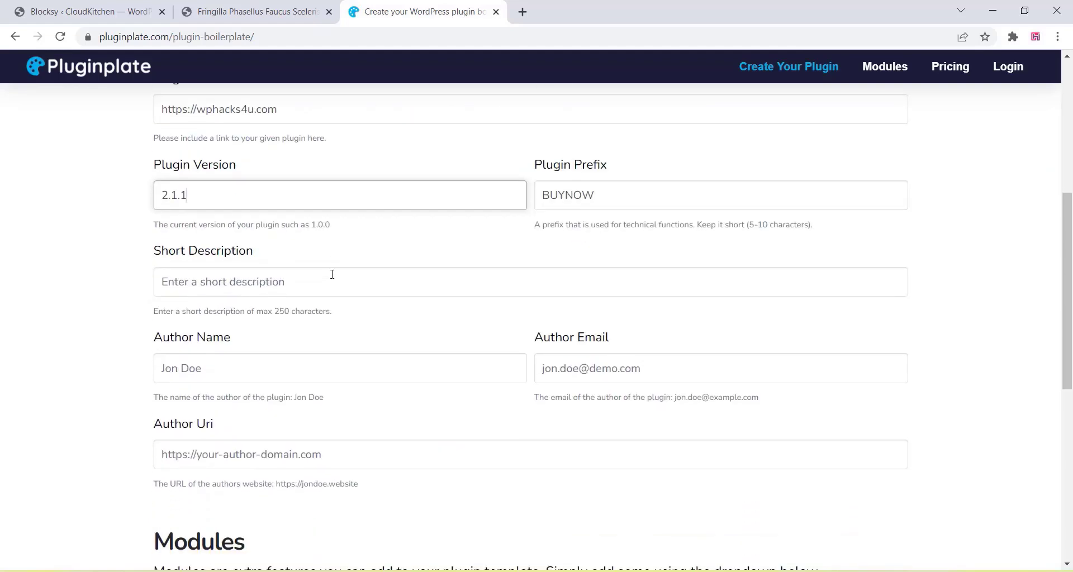
- Write a short description about changing WooCommerce's add to cart button text
click(252, 288)
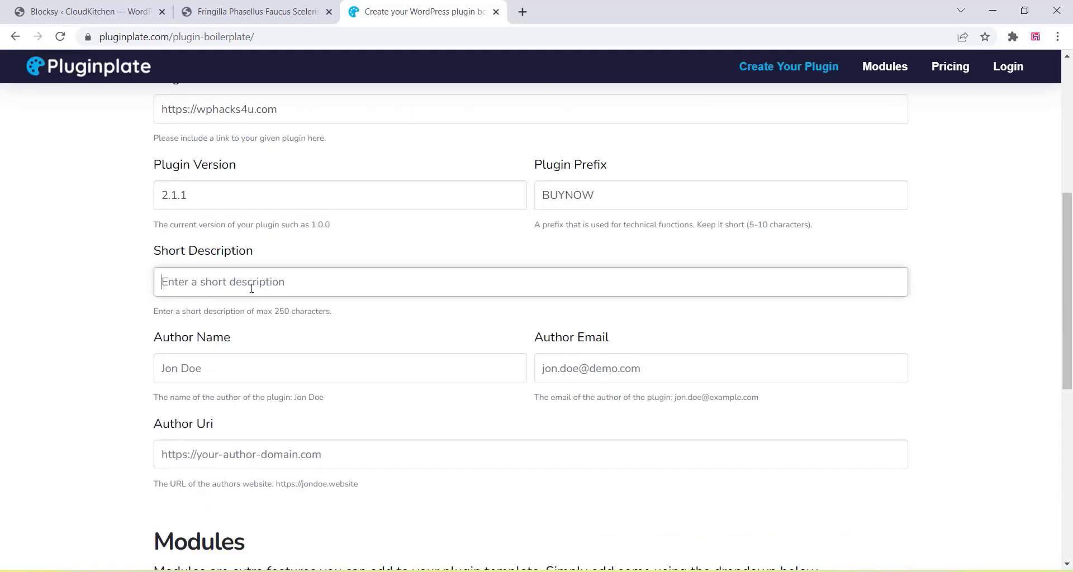
scroll(253, 286, up, 2)
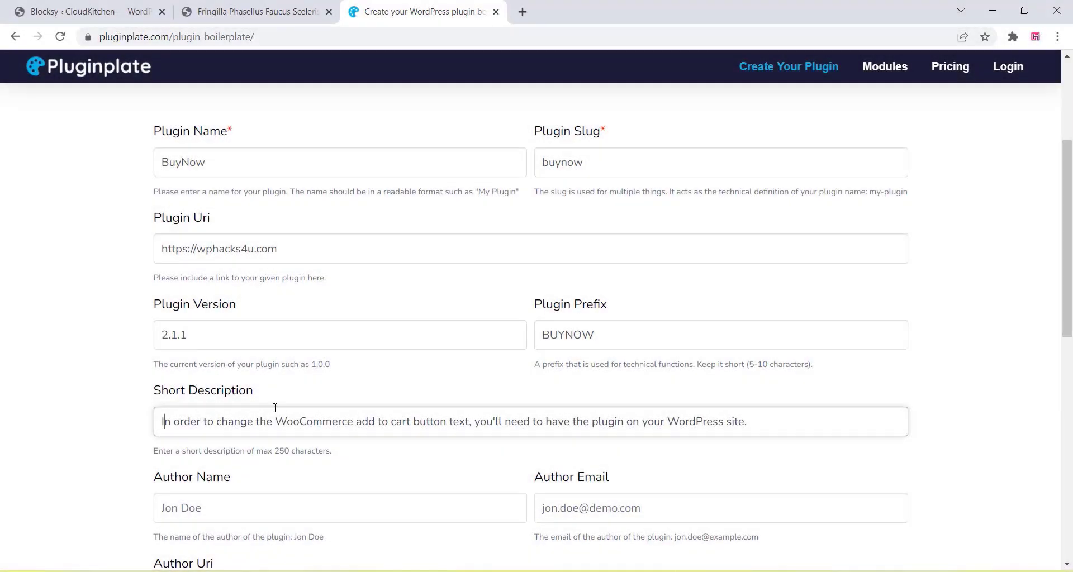
key(BackSpace)
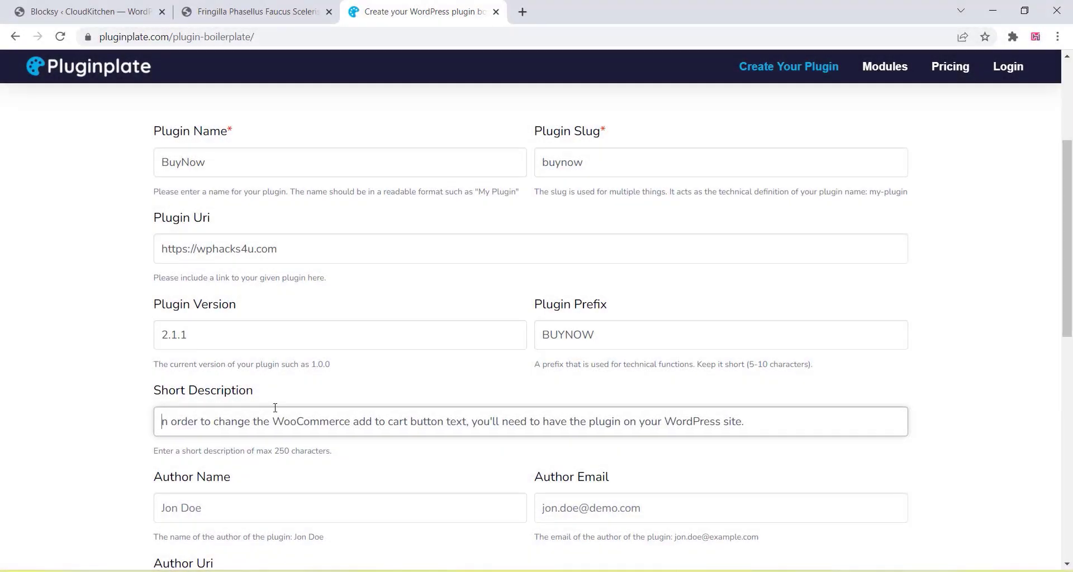
text(I)
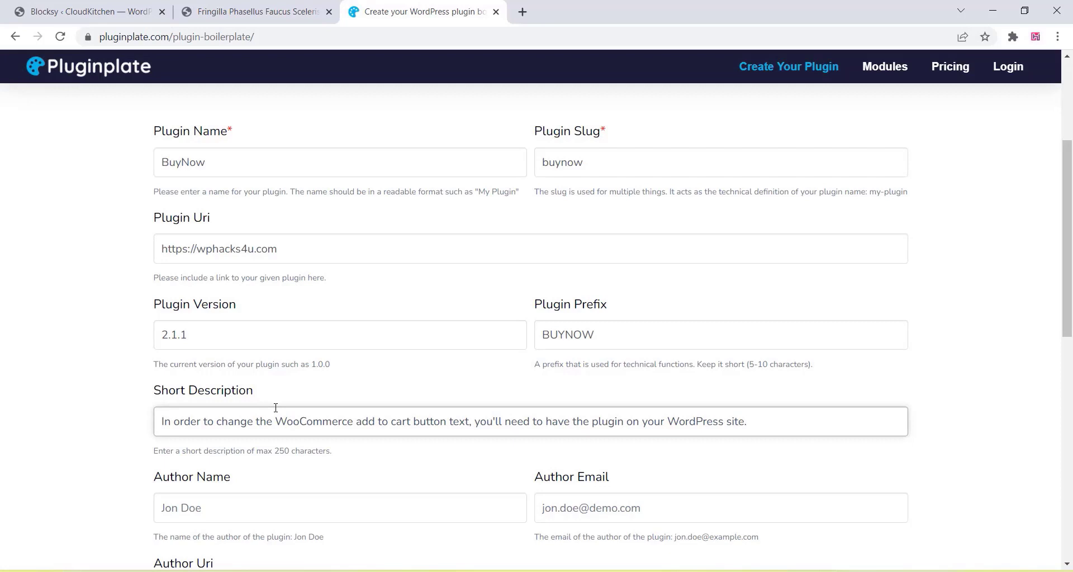
scroll(276, 408, down, 4)
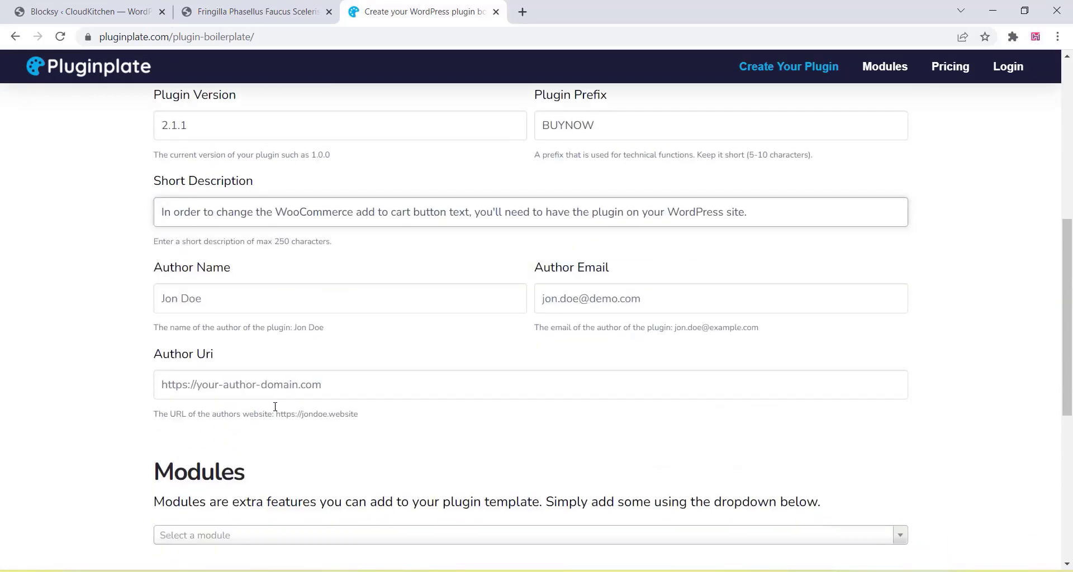
- Fill in the author's name and the author's e-mail address
click(181, 298)
text(Rahul)
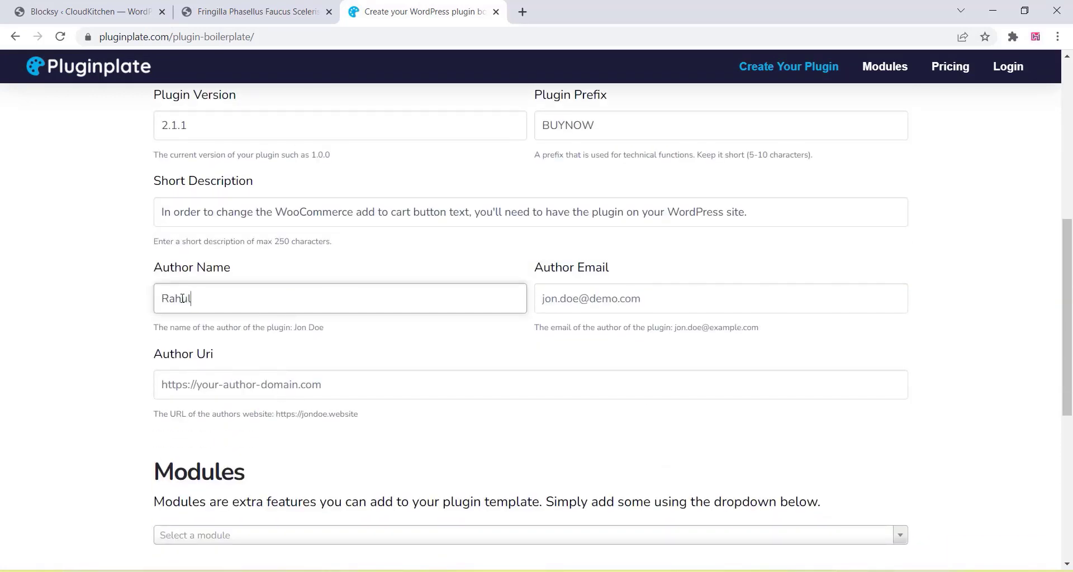
click(580, 303)
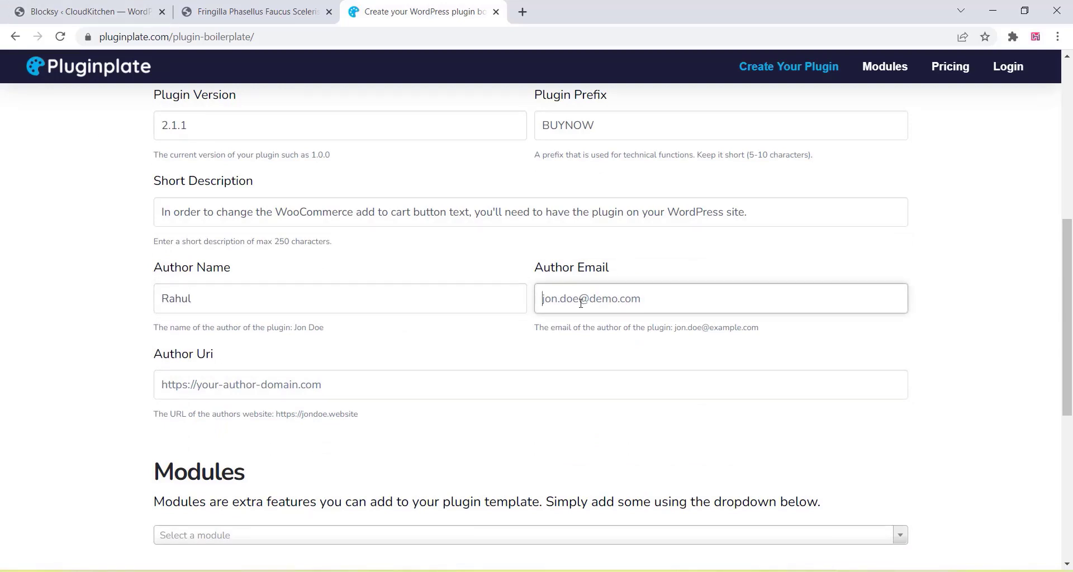
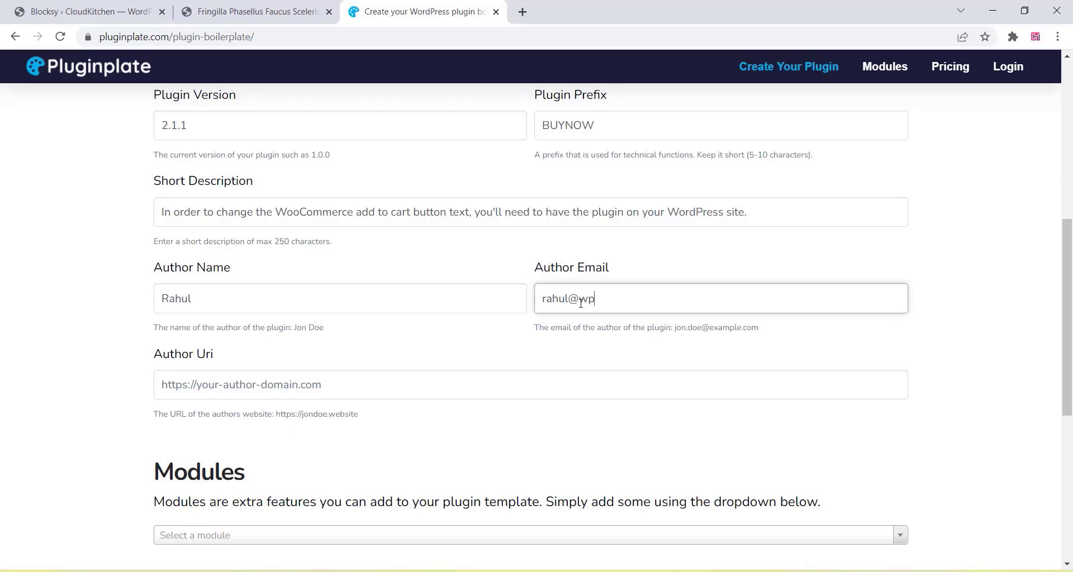
scroll(273, 349, up, 3)
click(269, 169)
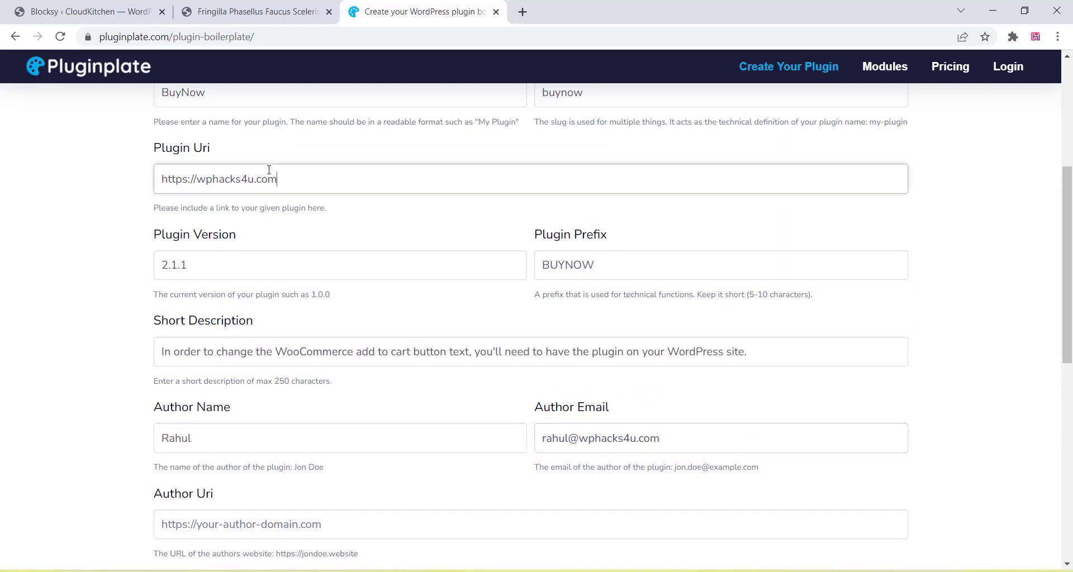
drag(277, 178, 160, 178)
right_click(173, 180)
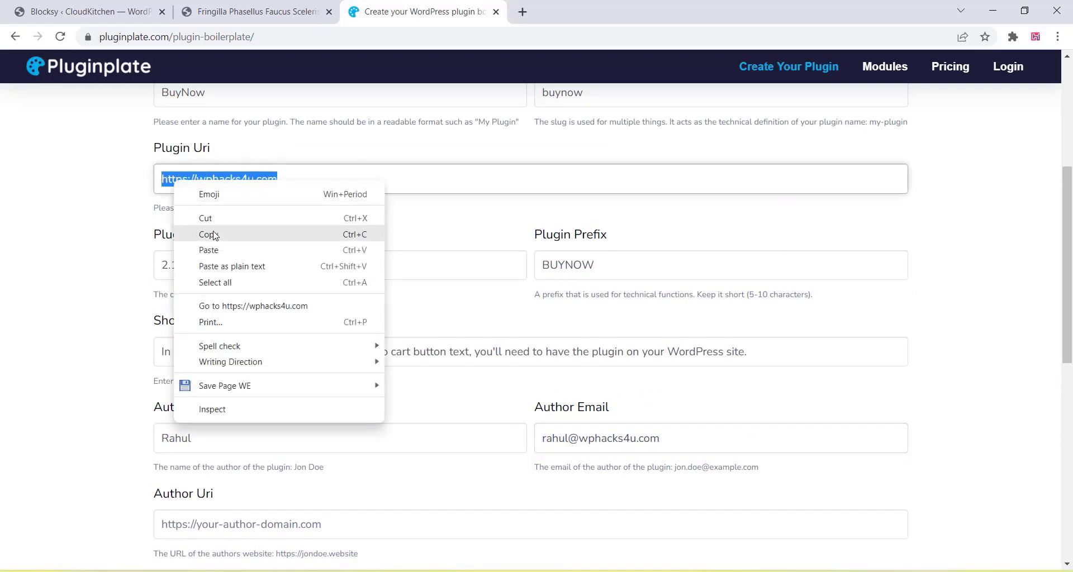
click(214, 235)
click(104, 240)
scroll(106, 243, down, 5)
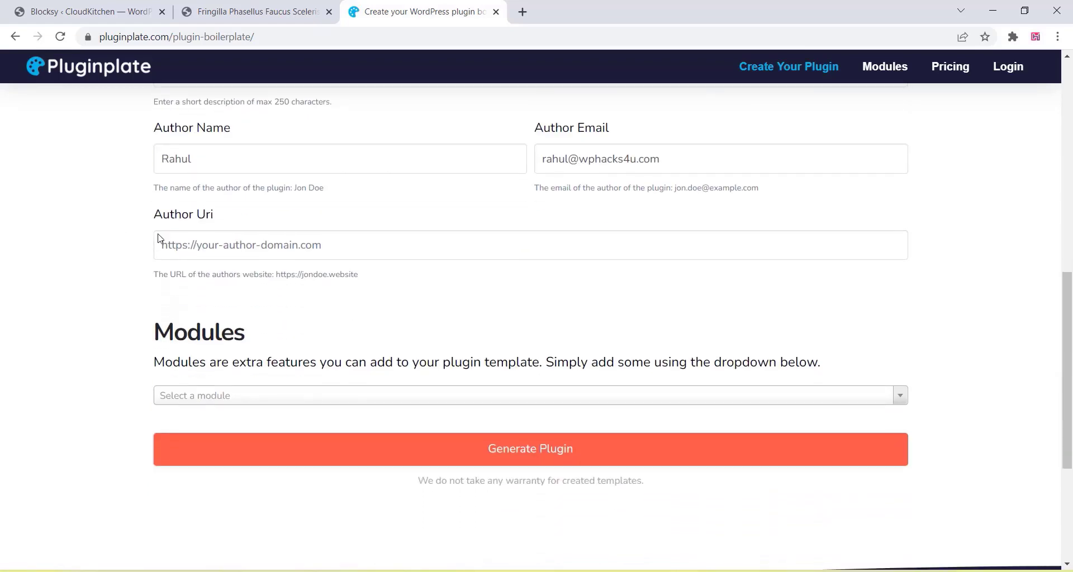
right_click(187, 245)
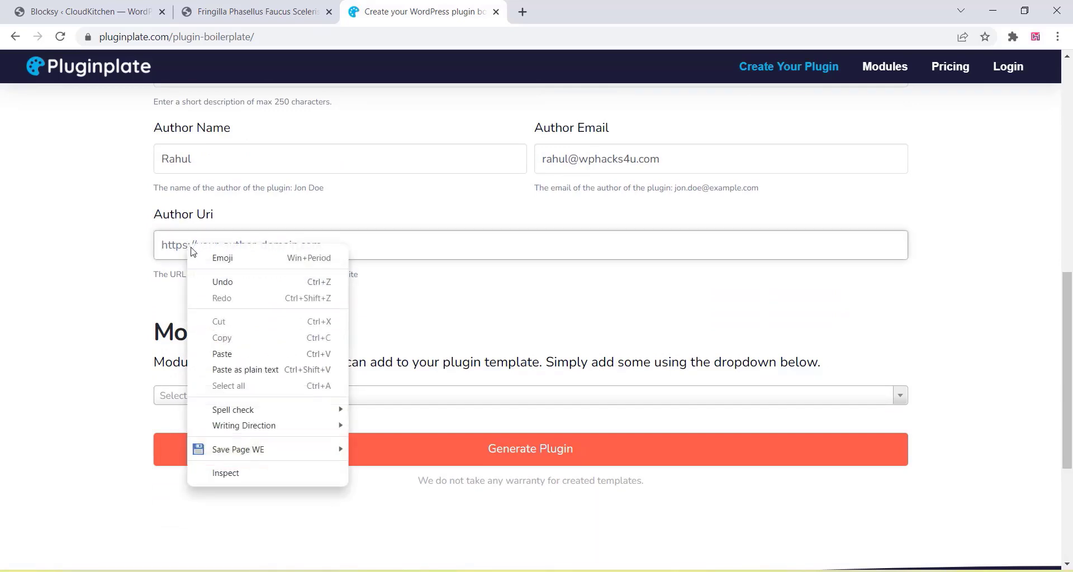
click(229, 355)
click(264, 302)
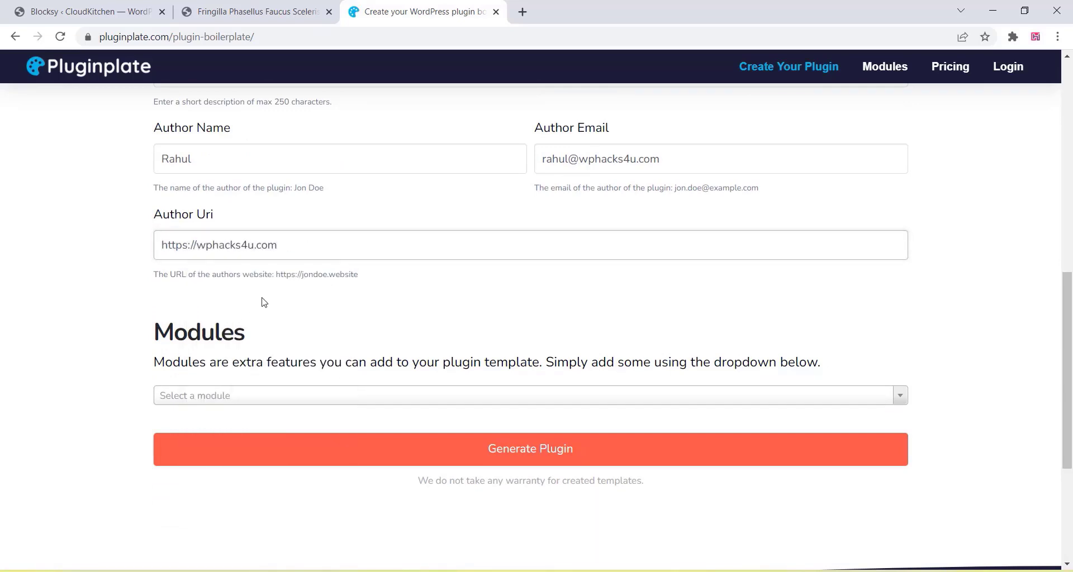
- Add the General Public License (GPL) module, keeping GPL 2 as the version
scroll(264, 302, down, 1)
scroll(263, 303, down, 1)
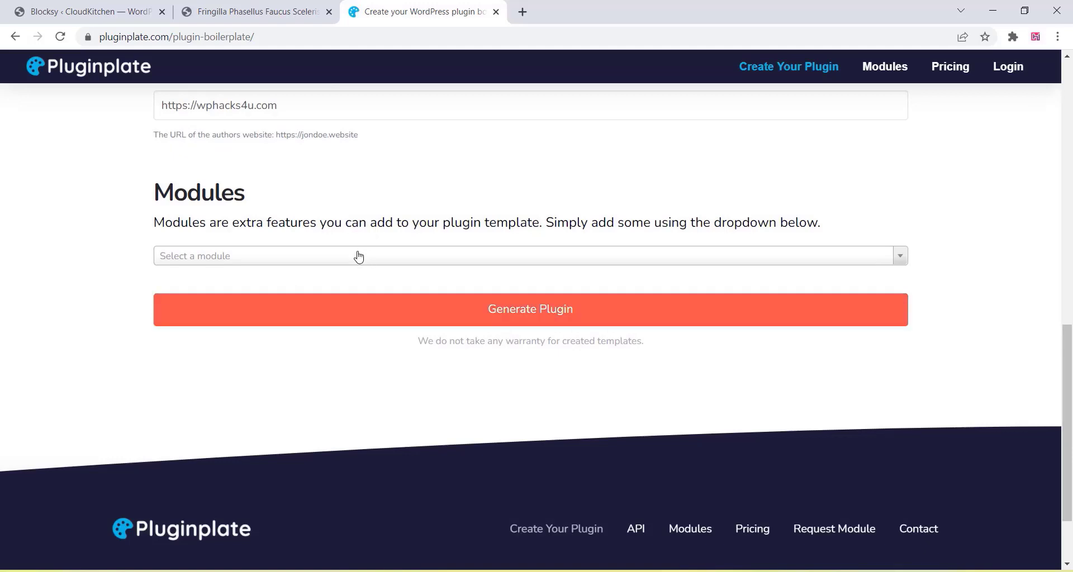
click(345, 263)
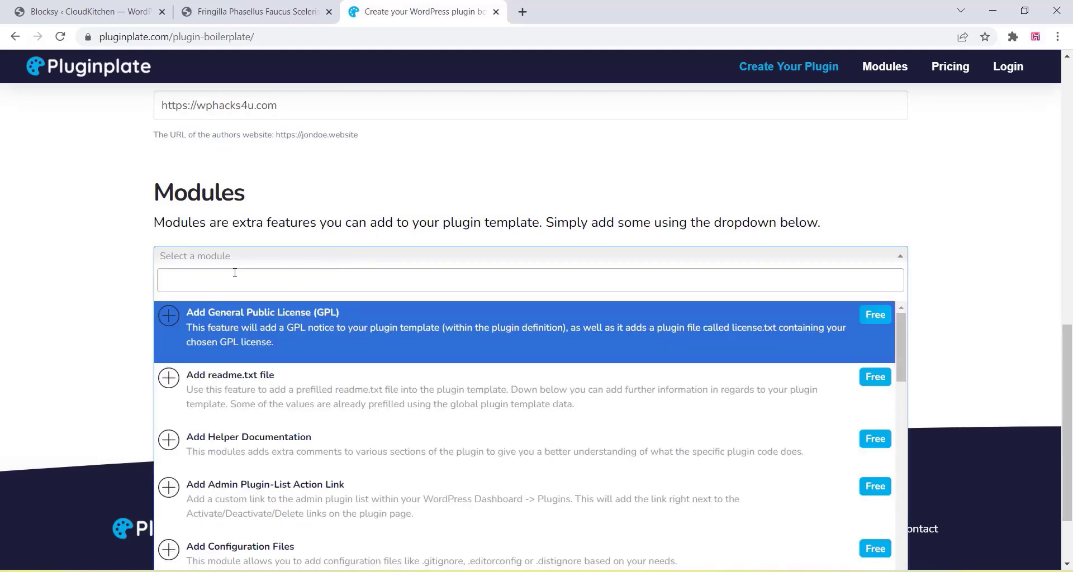
scroll(117, 277, down, 2)
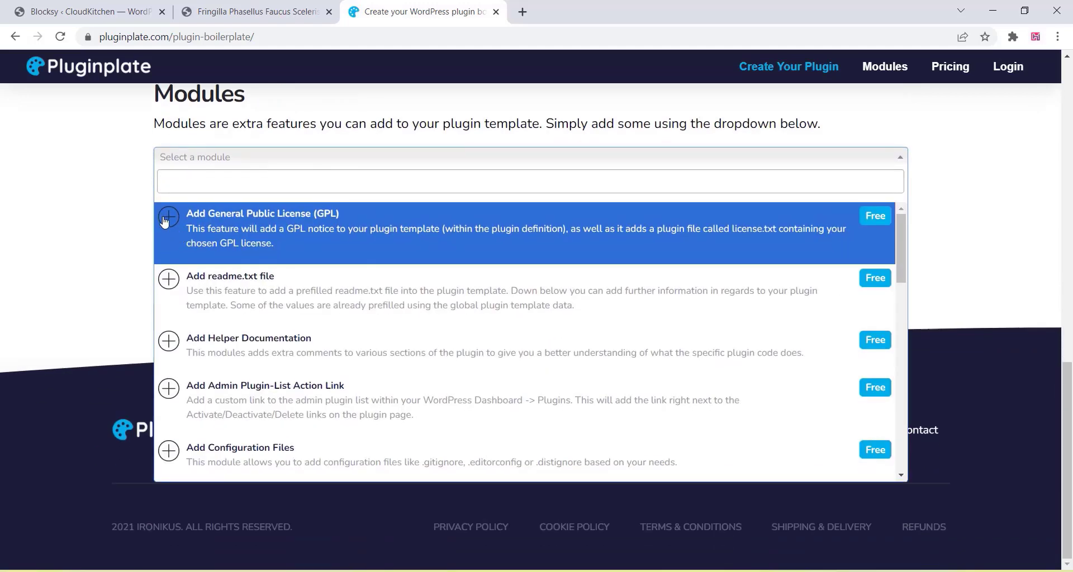
click(164, 222)
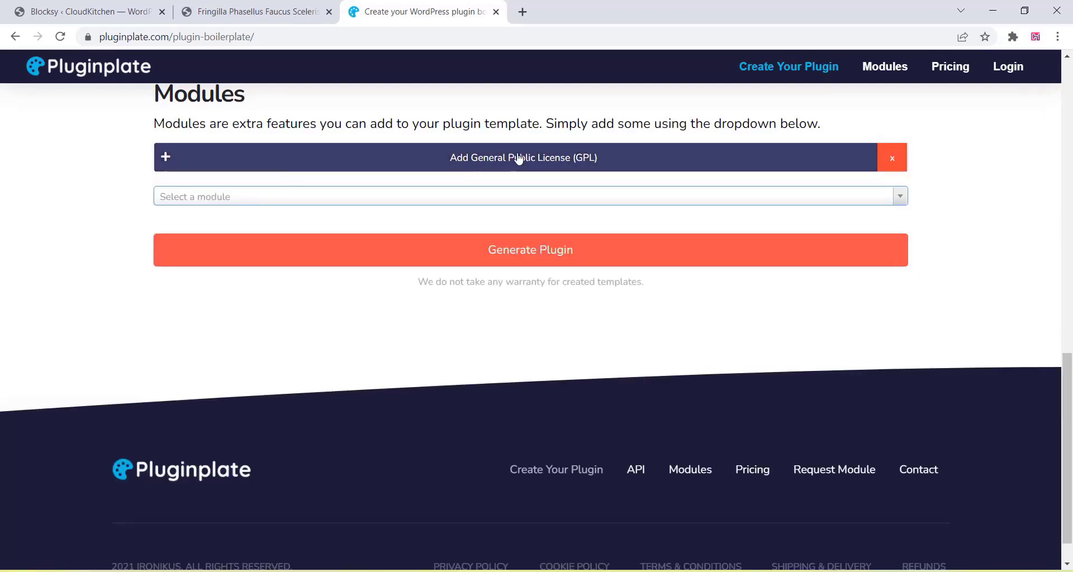
click(518, 159)
click(358, 284)
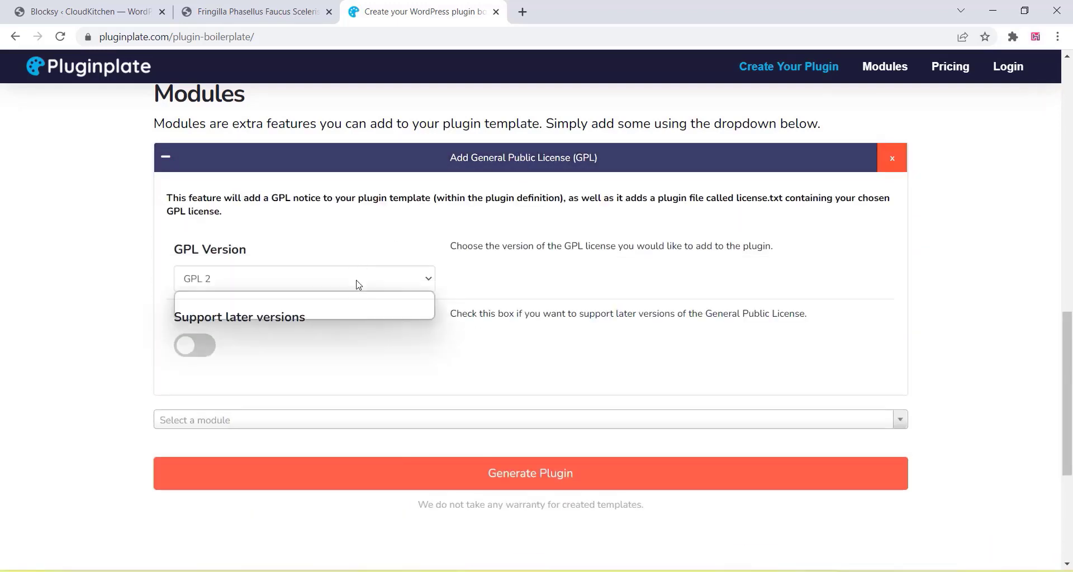
click(98, 263)
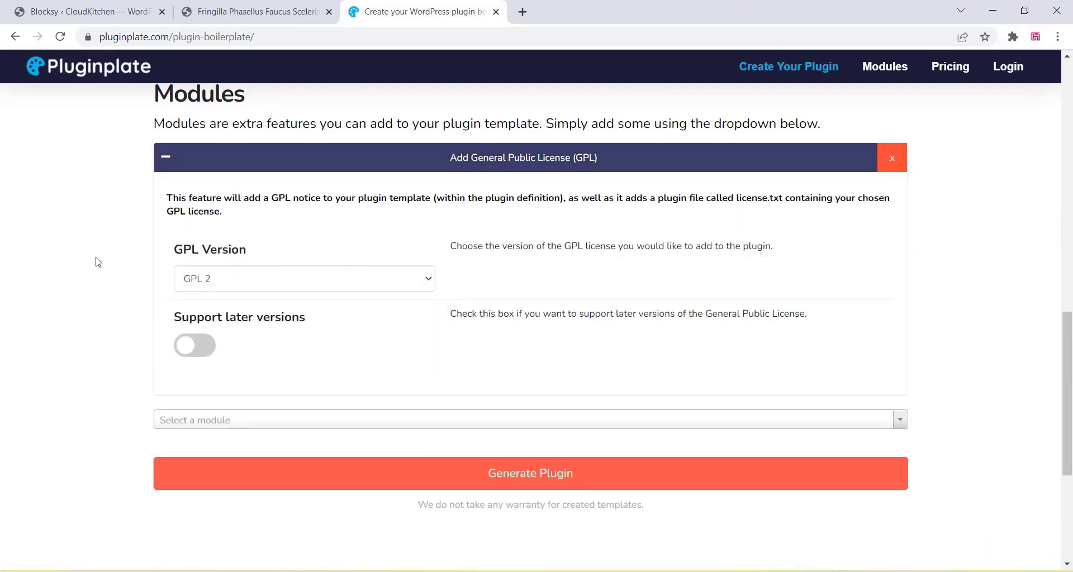
click(483, 161)
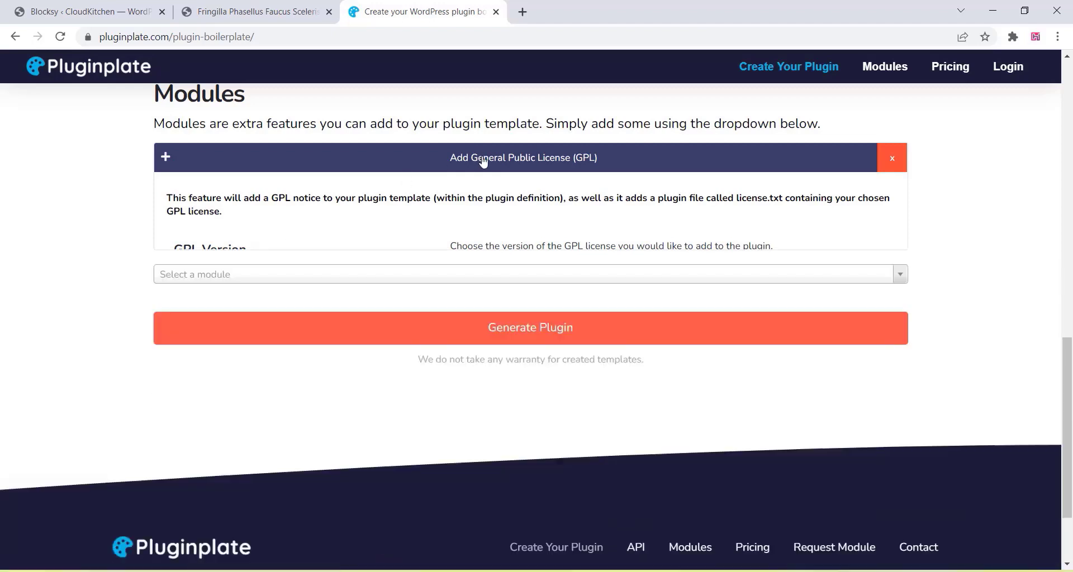
click(446, 200)
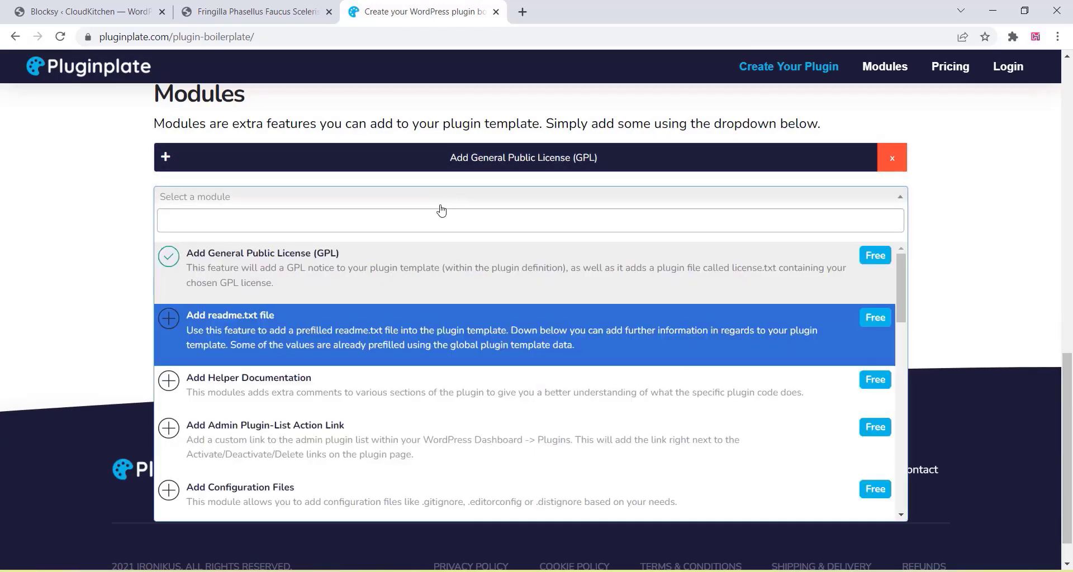
- Add the readme.txt file module and enter a contributor name
click(333, 336)
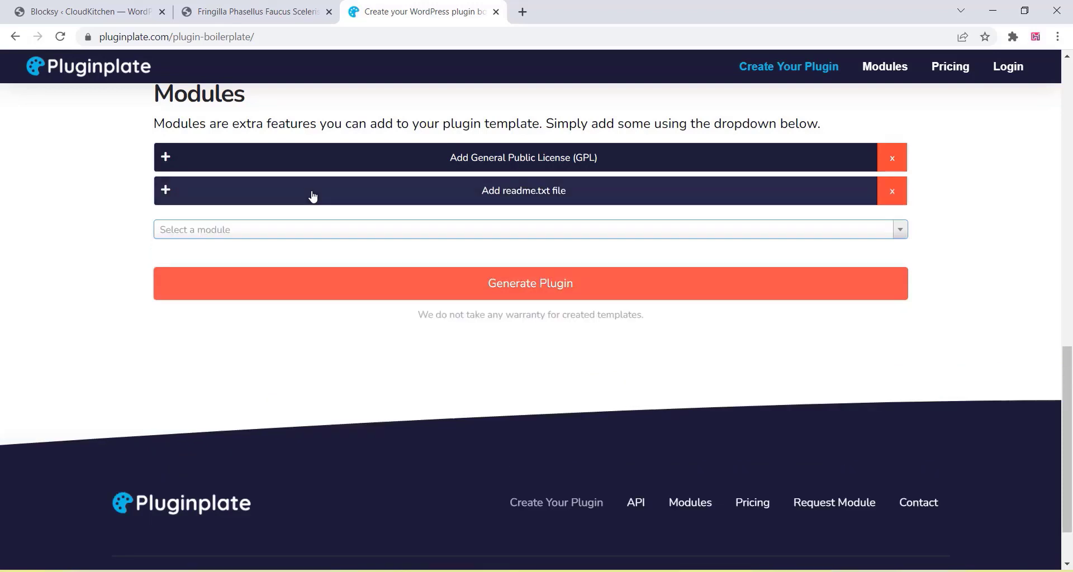
click(398, 191)
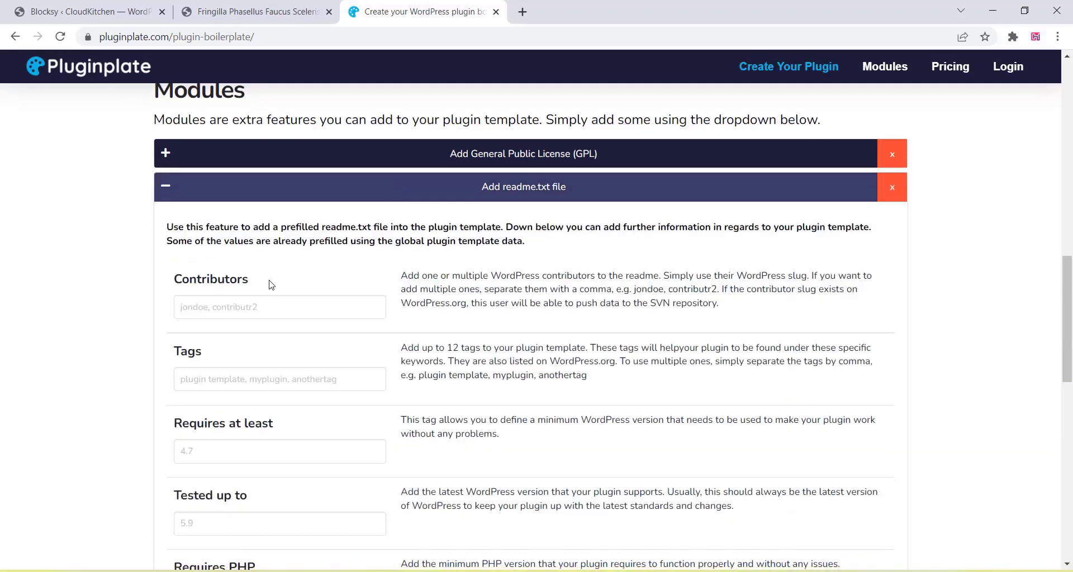
scroll(210, 234, down, 1)
click(205, 242)
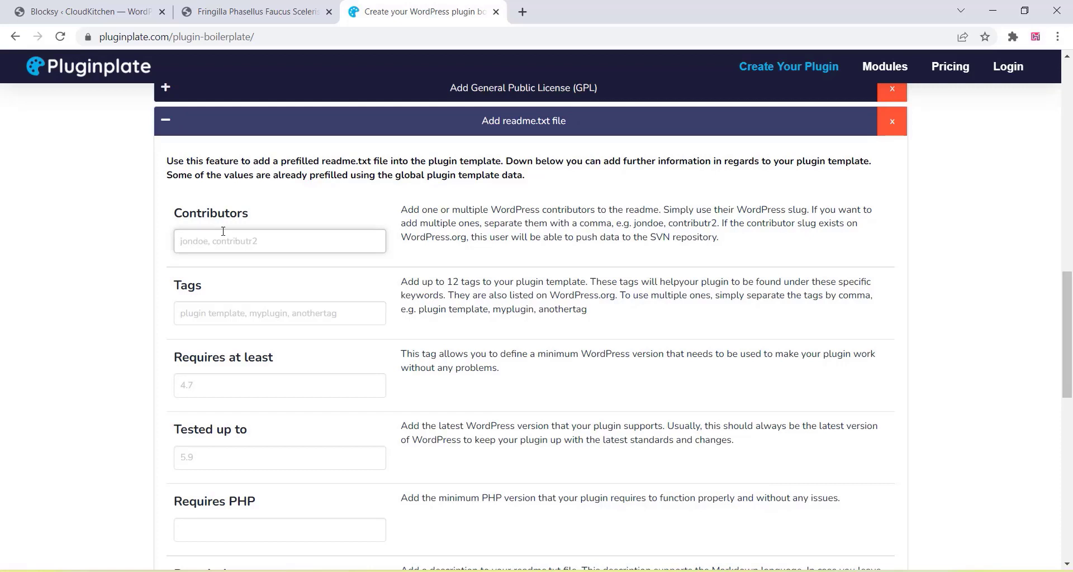
text(Rahul)
double_click(216, 246)
text(John)
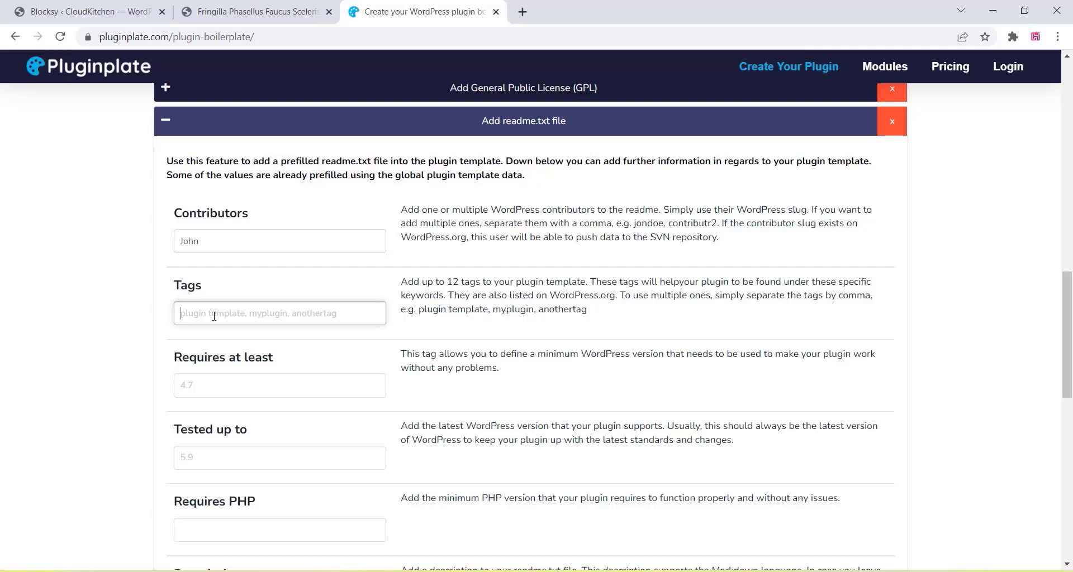
text(add to cart,buynow)
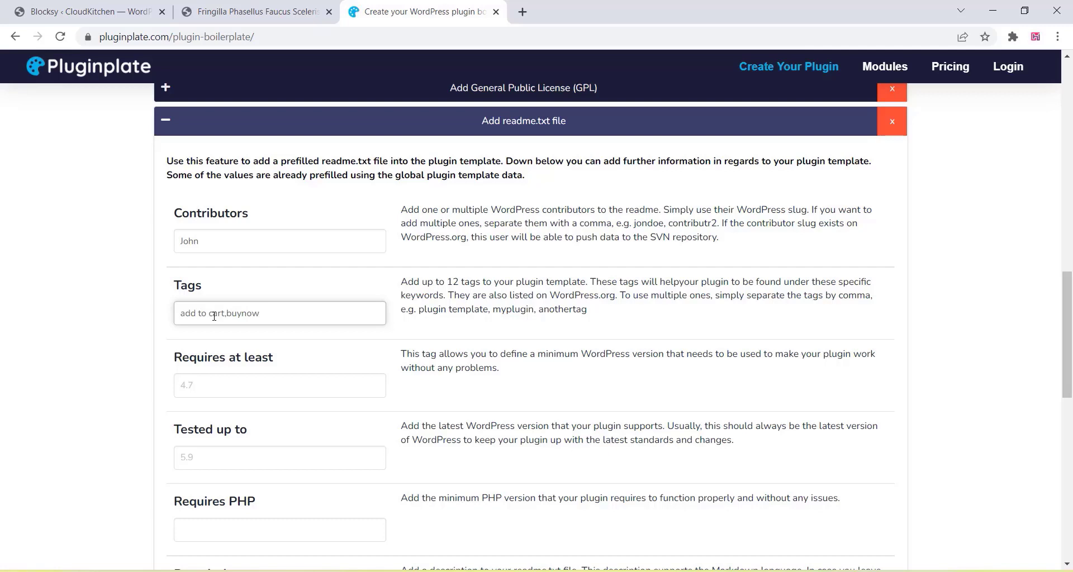
- Set Requires at least 4.7, Tested up to 5.9 and Requires PHP 7.1
click(217, 384)
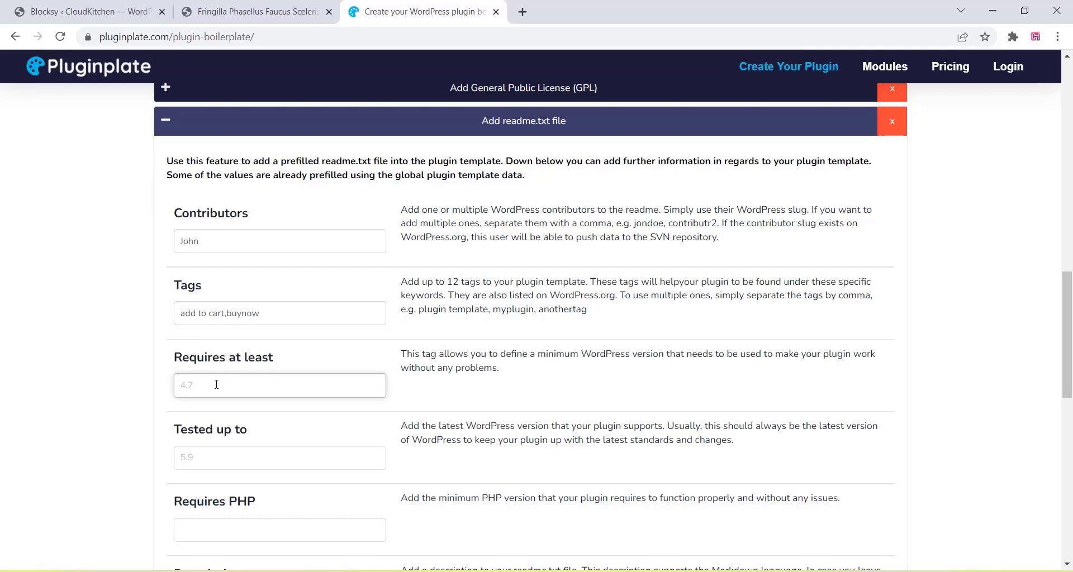
text(4.7)
click(203, 459)
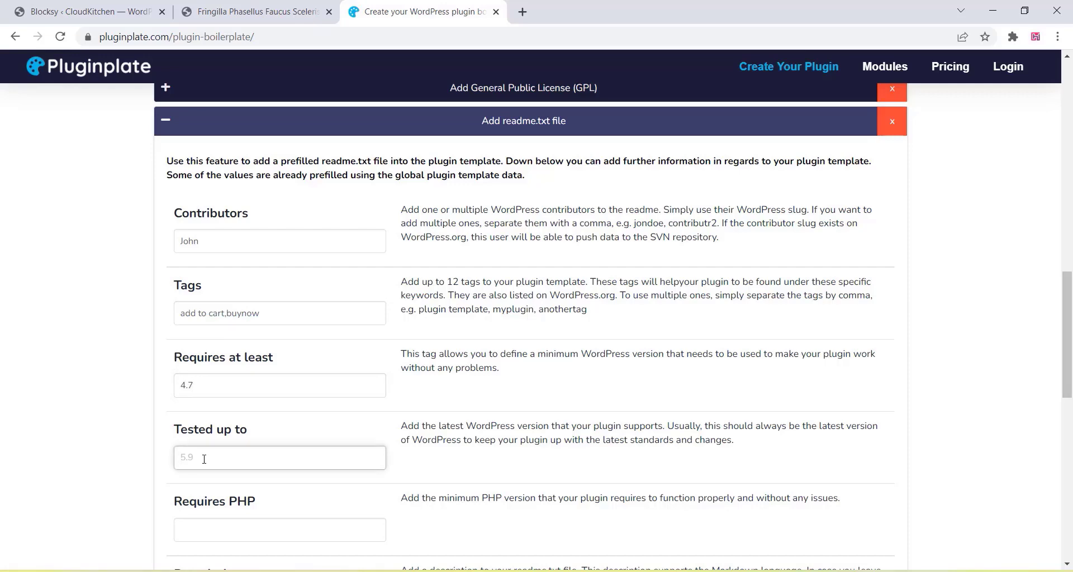
text(5.9)
scroll(204, 459, down, 3)
click(235, 327)
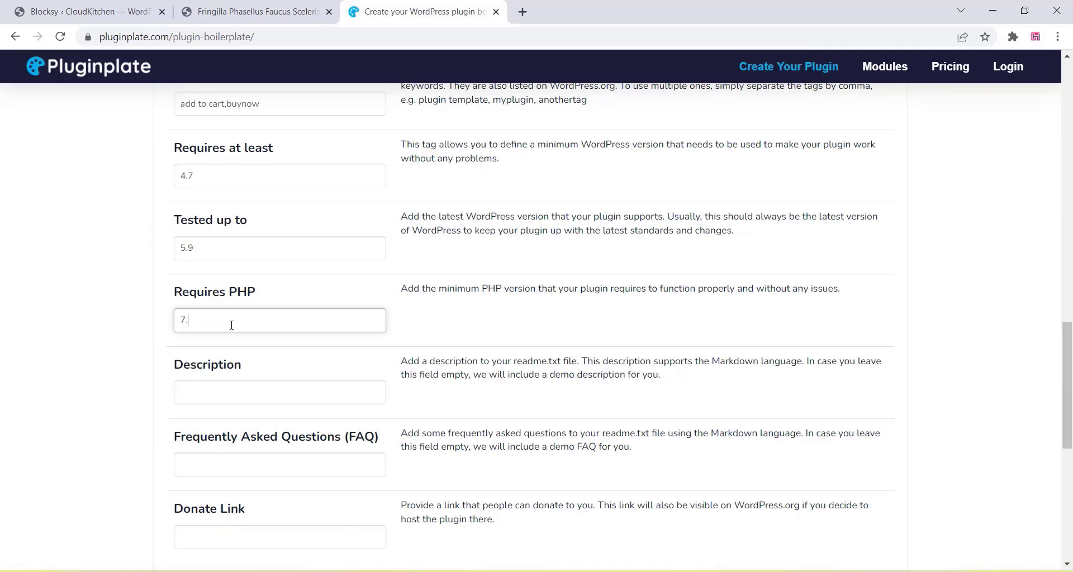
scroll(213, 356, down, 1)
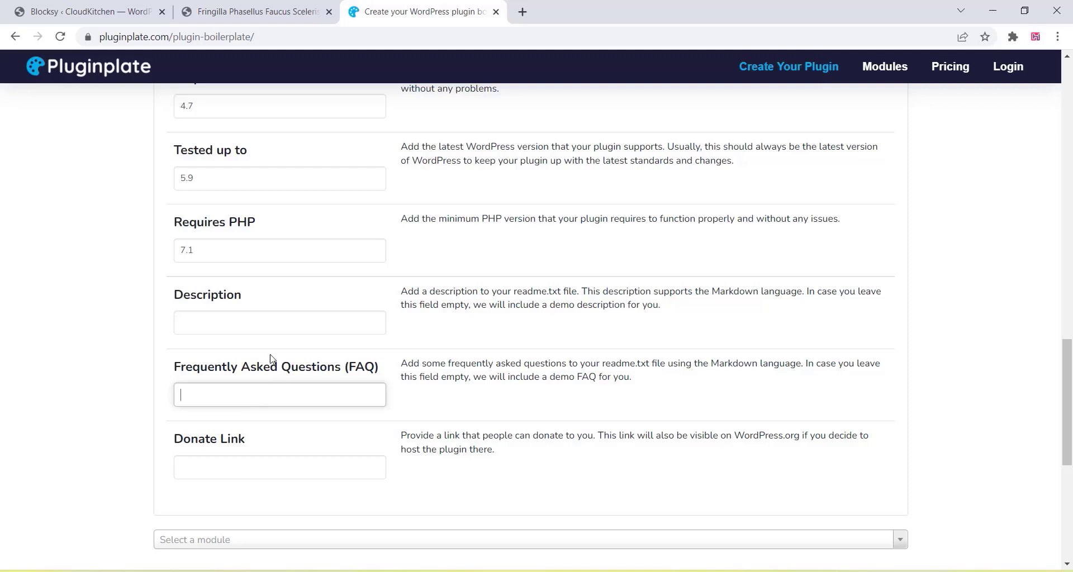
click(193, 459)
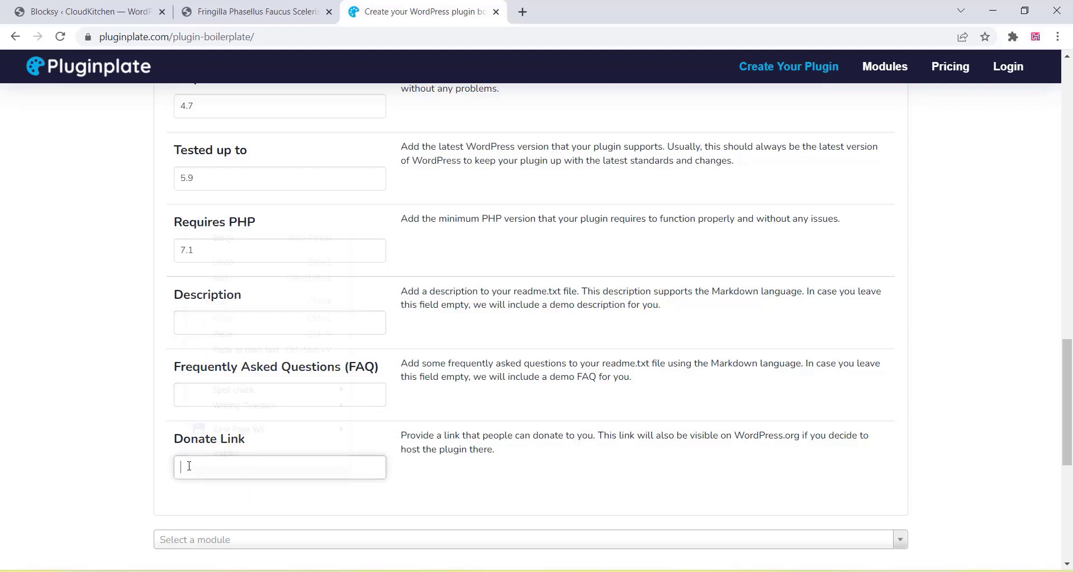
right_click(190, 465)
click(229, 333)
click(200, 328)
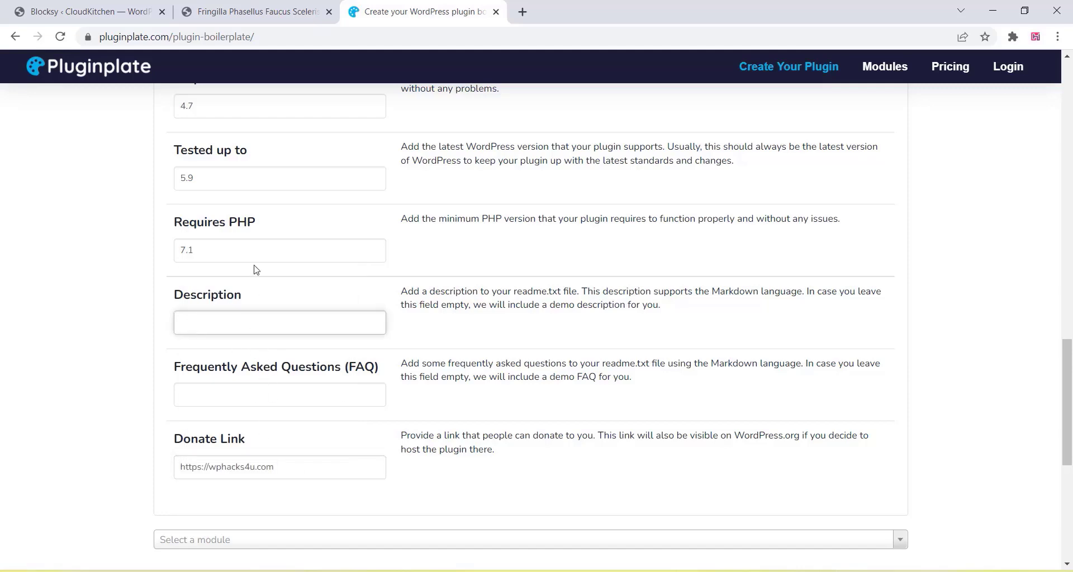
scroll(255, 269, up, 5)
scroll(254, 269, down, 1)
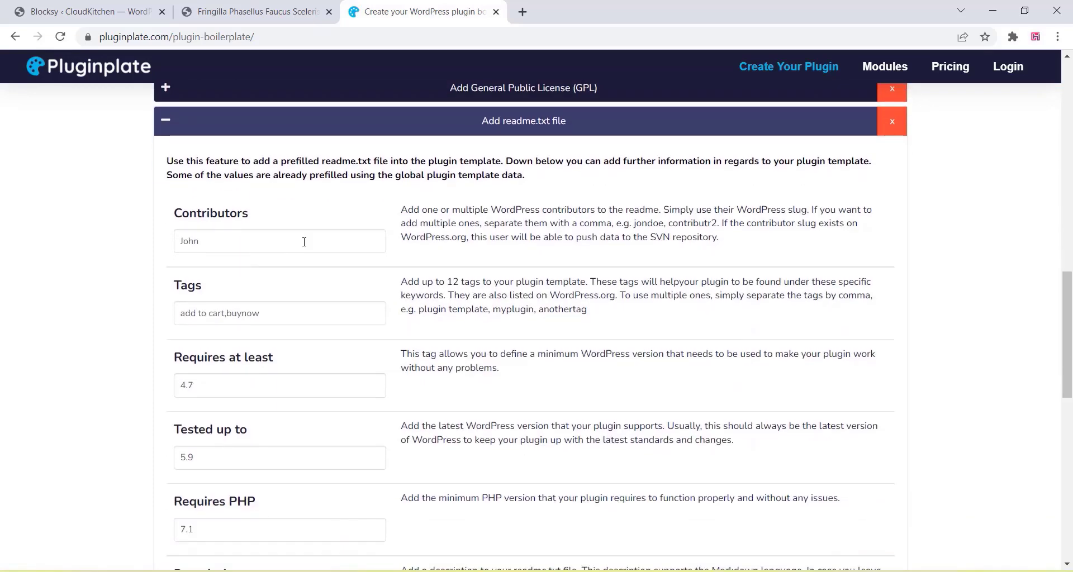
click(473, 127)
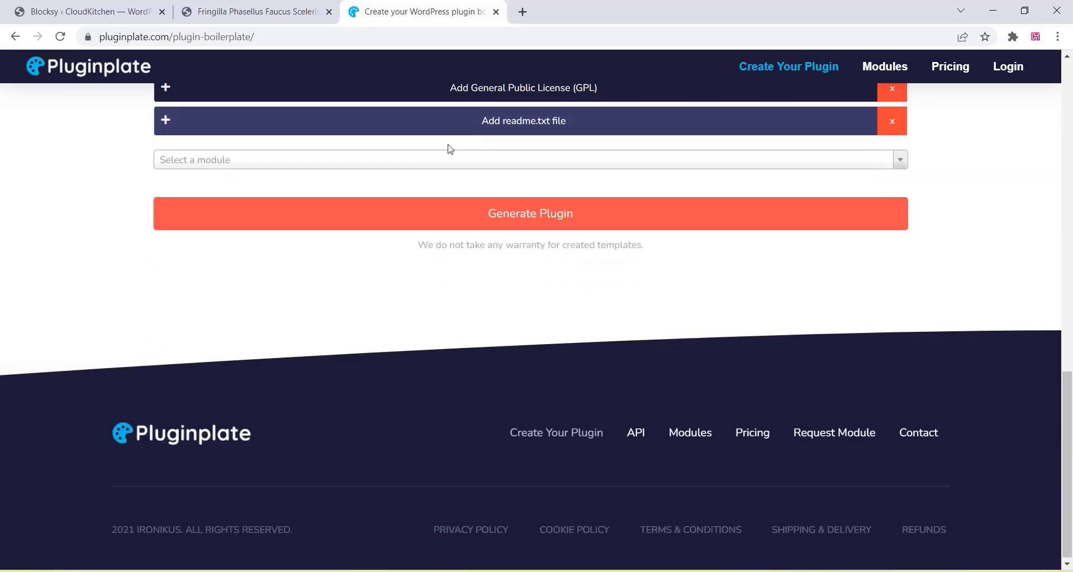
- Add the Helper Documentation module and glance over its details
scroll(438, 190, up, 1)
click(462, 230)
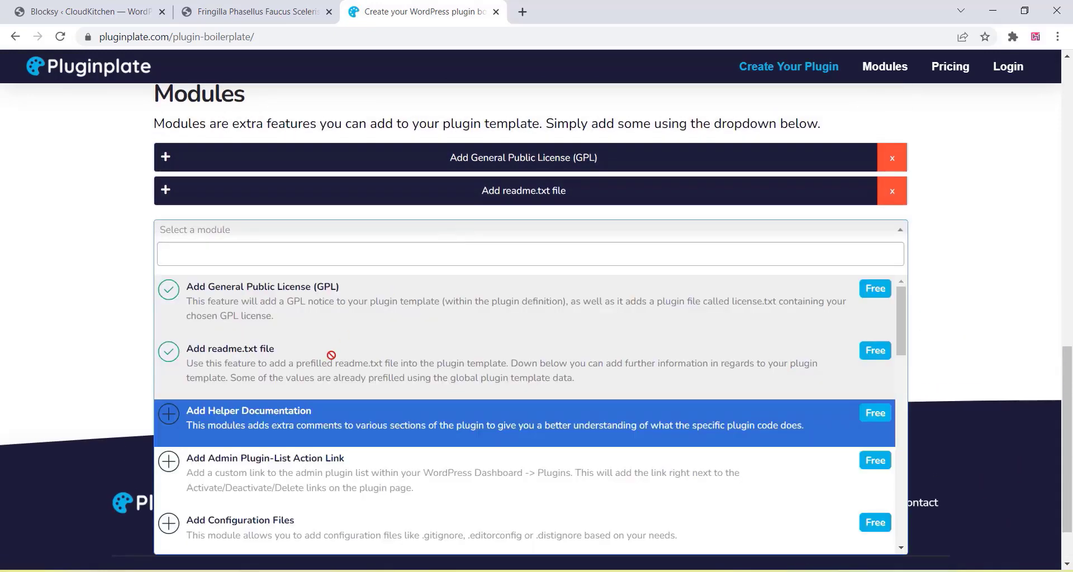
scroll(337, 362, down, 1)
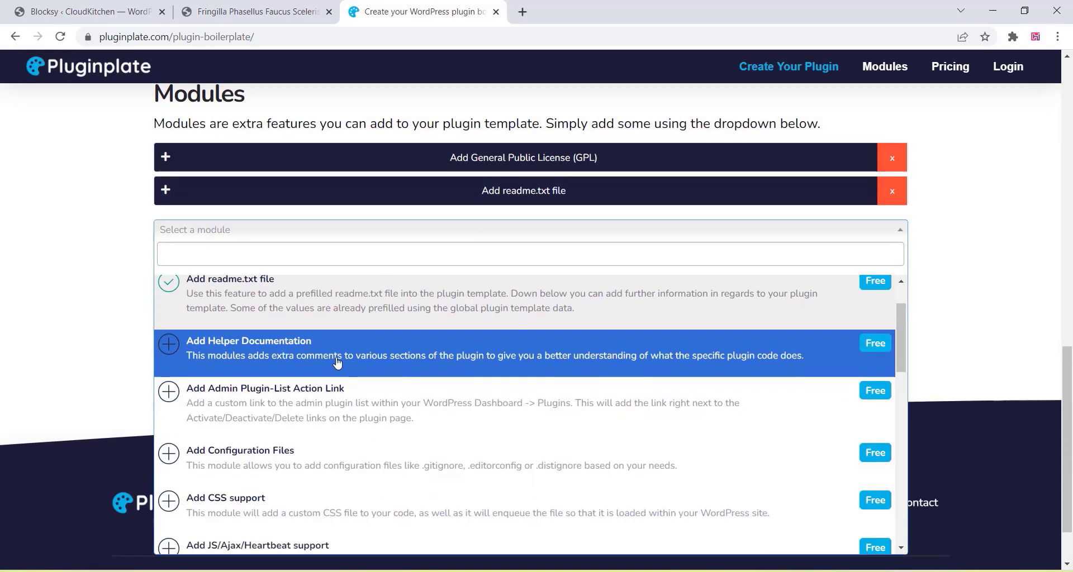
click(295, 363)
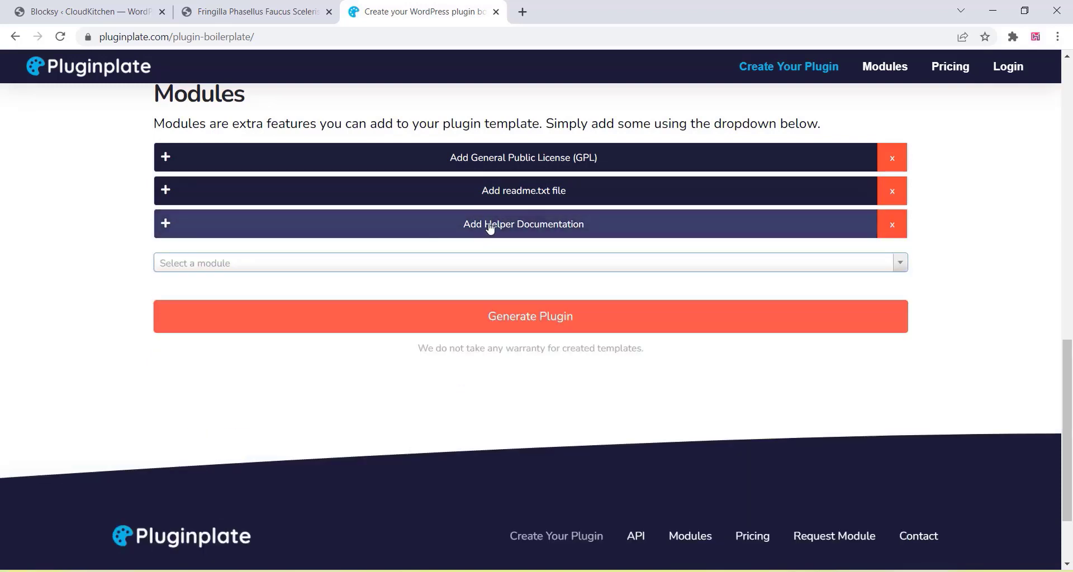
click(489, 226)
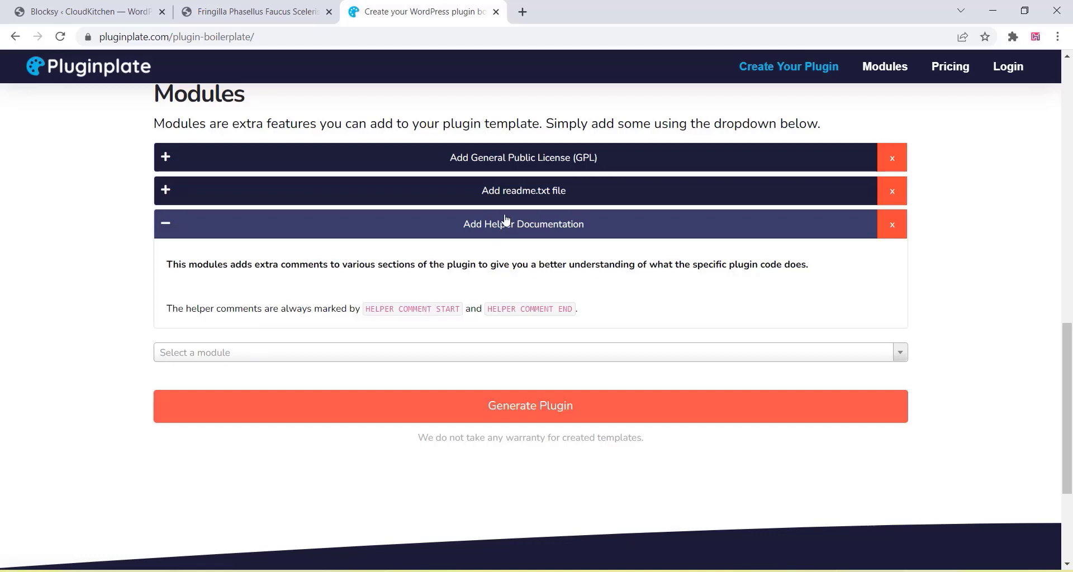
click(413, 231)
- Find and add the topbar menu item module from the module list
click(422, 274)
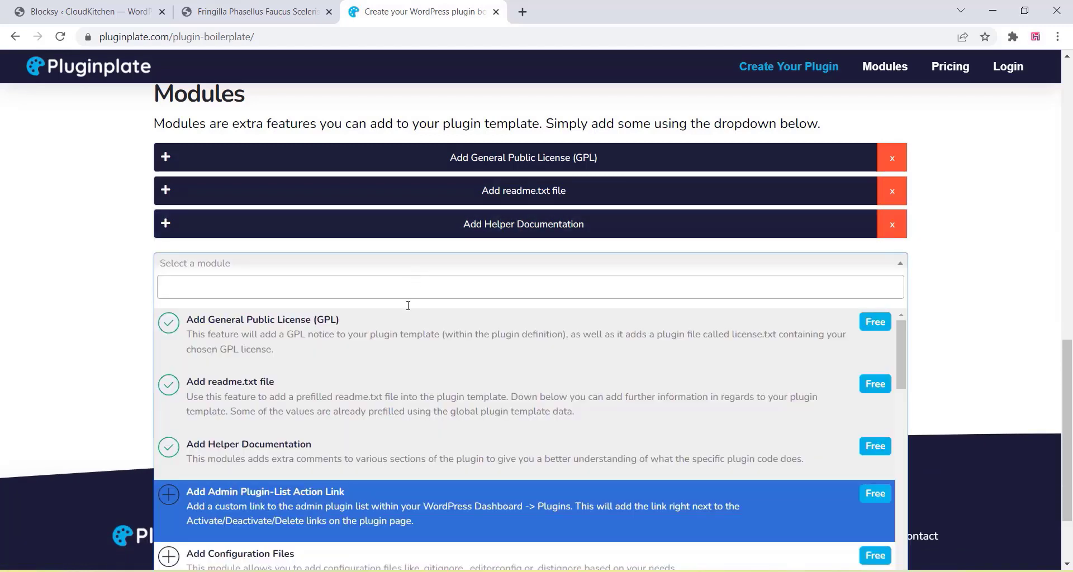
scroll(360, 407, down, 3)
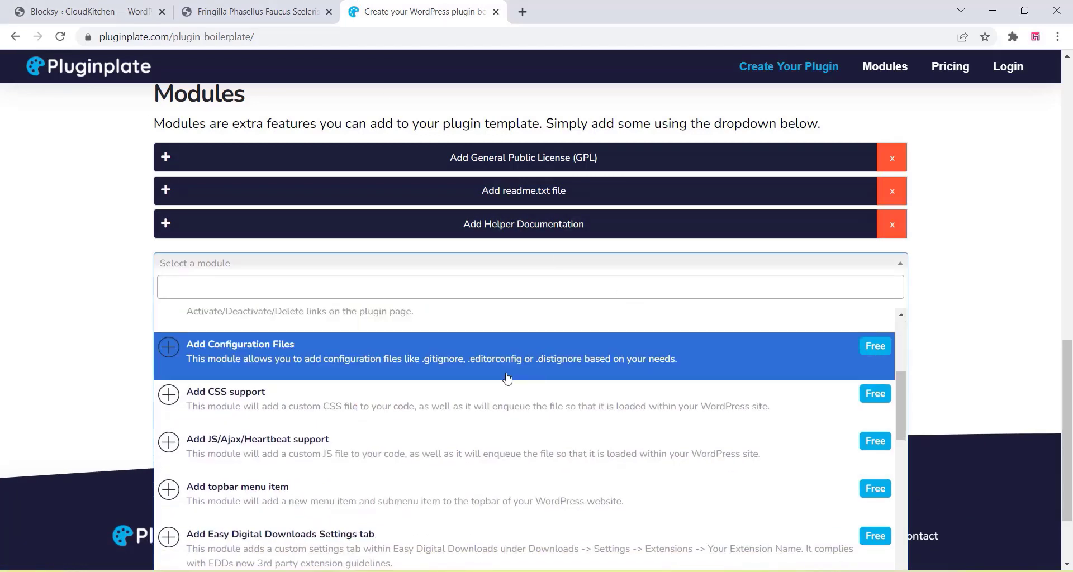
scroll(358, 423, down, 2)
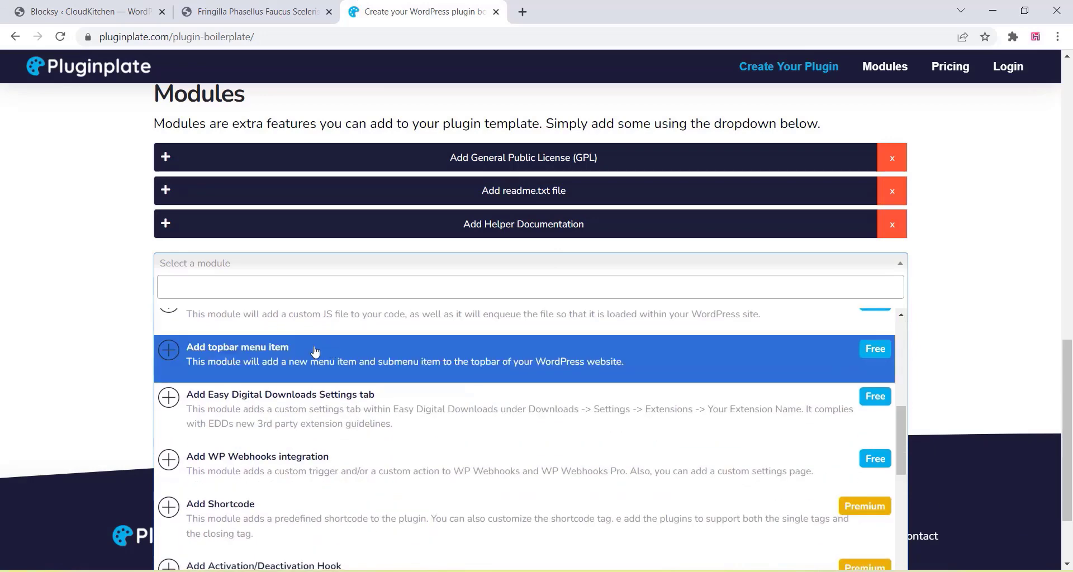
scroll(316, 402, down, 2)
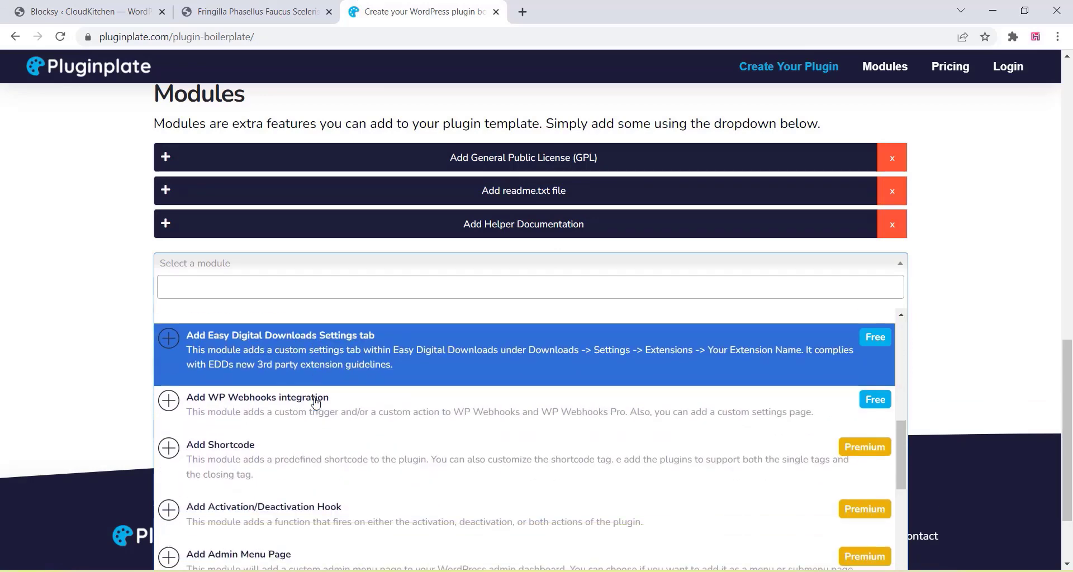
scroll(318, 402, down, 2)
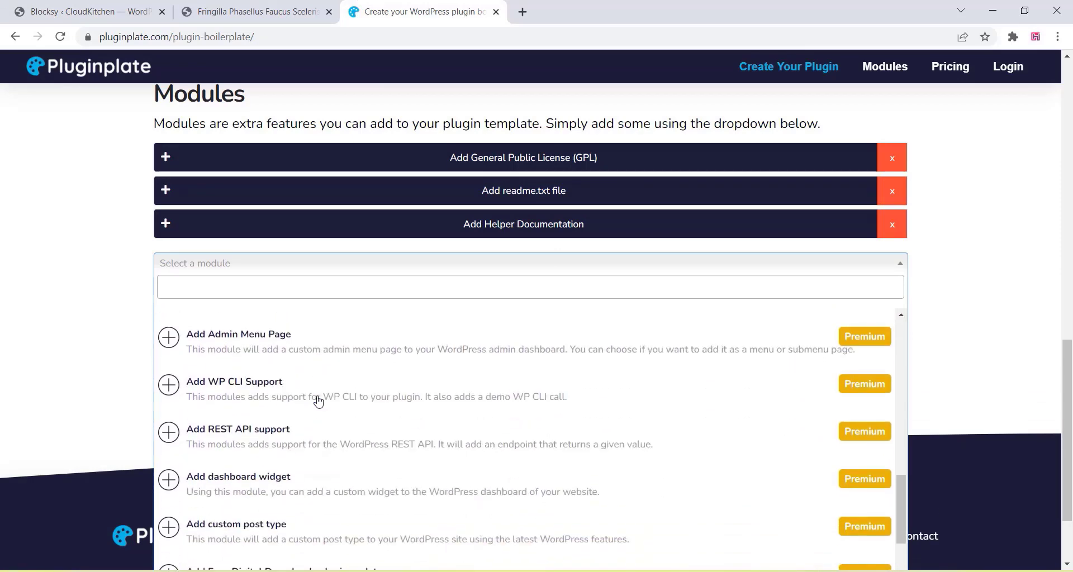
scroll(310, 383, down, 1)
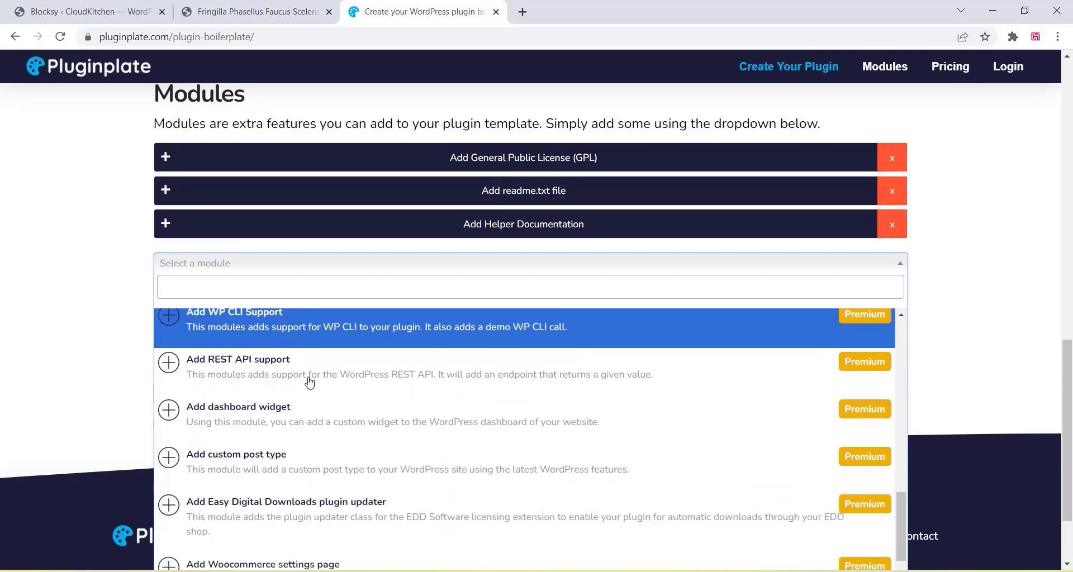
scroll(310, 383, down, 1)
scroll(307, 410, down, 3)
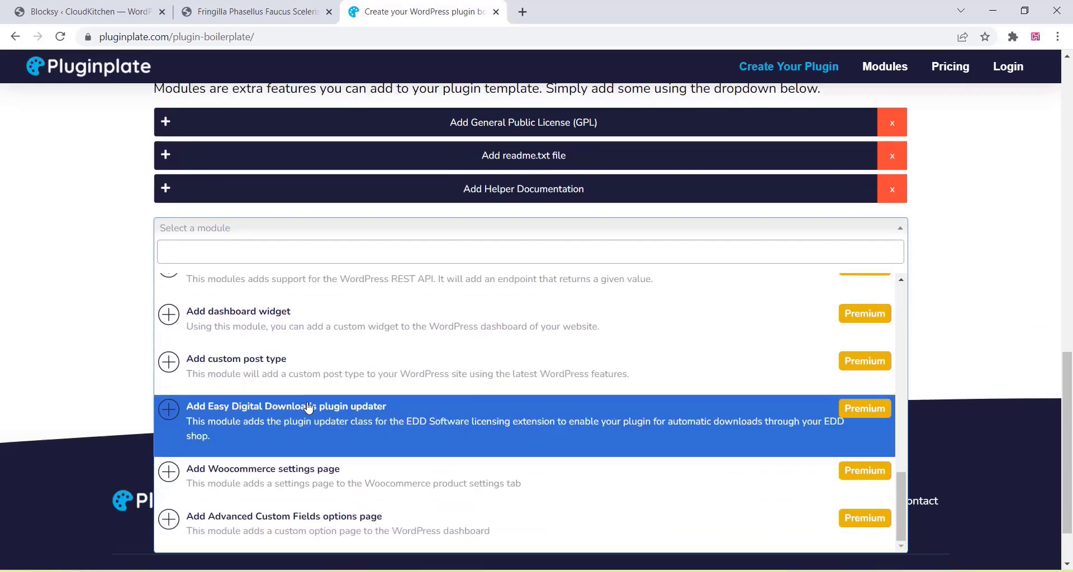
scroll(323, 450, up, 4)
scroll(323, 450, up, 8)
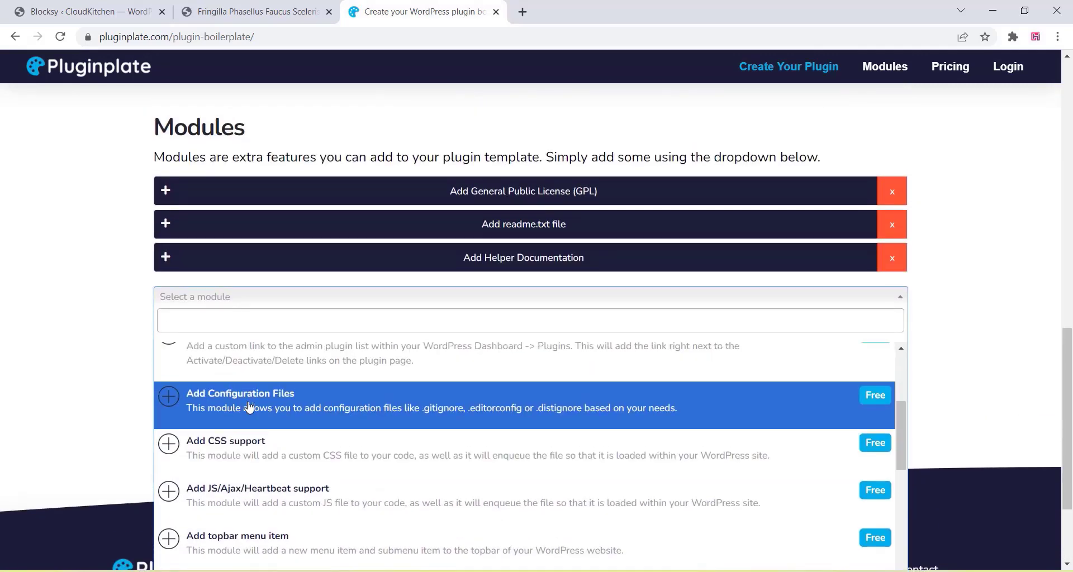
scroll(251, 413, up, 3)
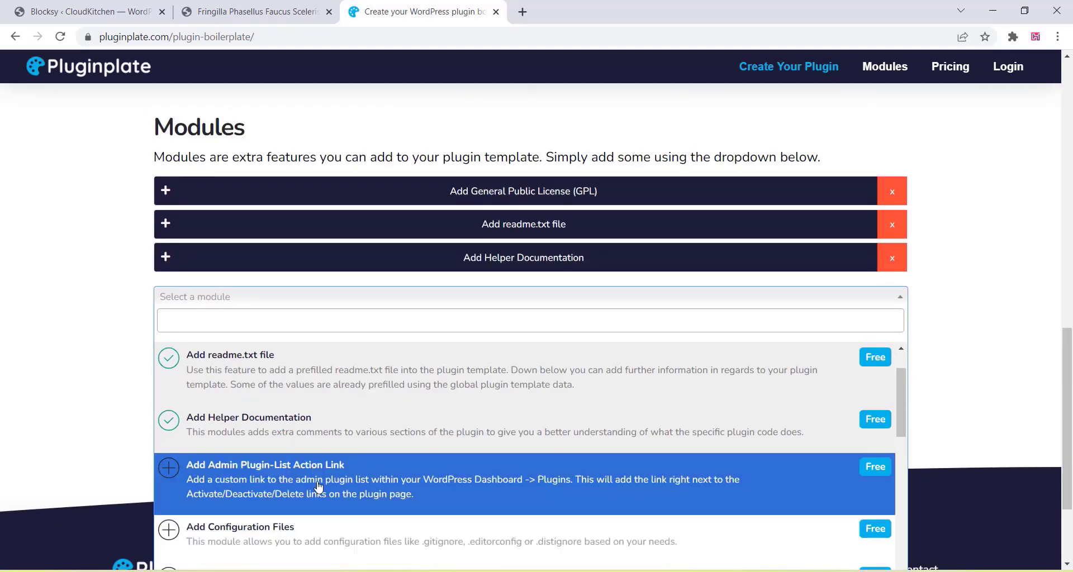
scroll(311, 473, down, 1)
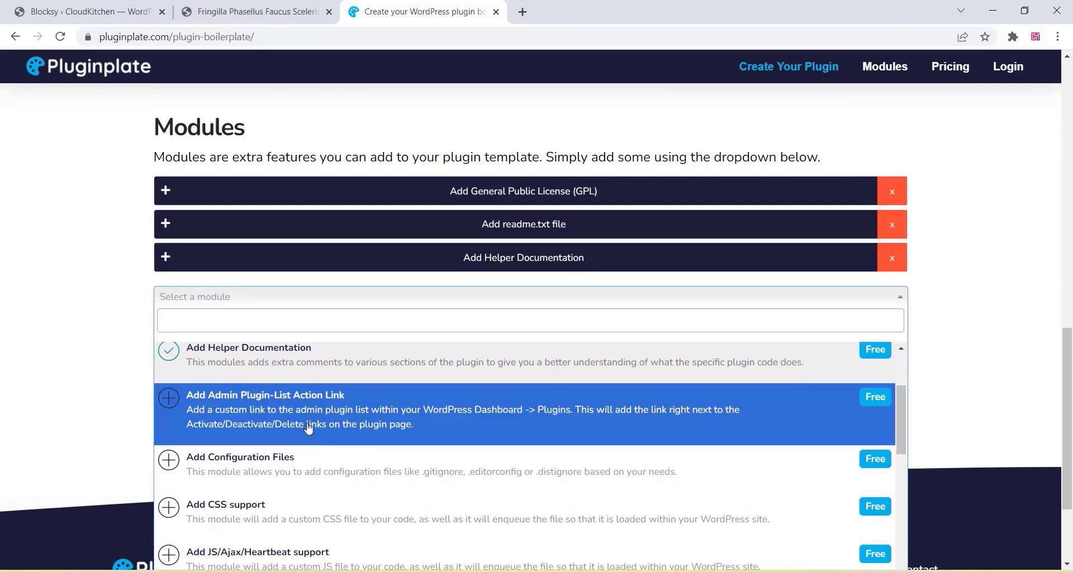
scroll(302, 431, down, 1)
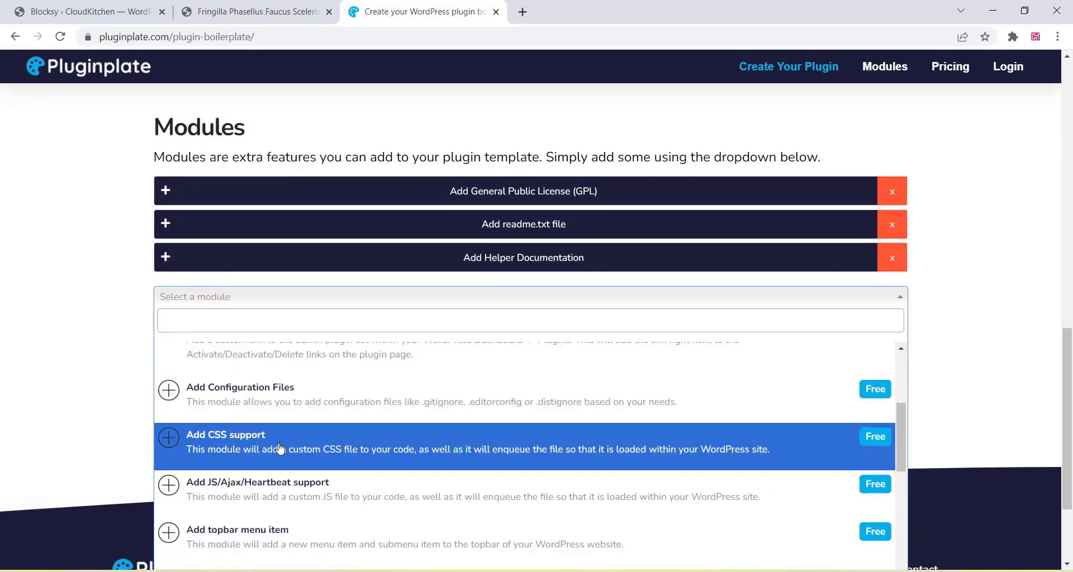
scroll(282, 450, down, 1)
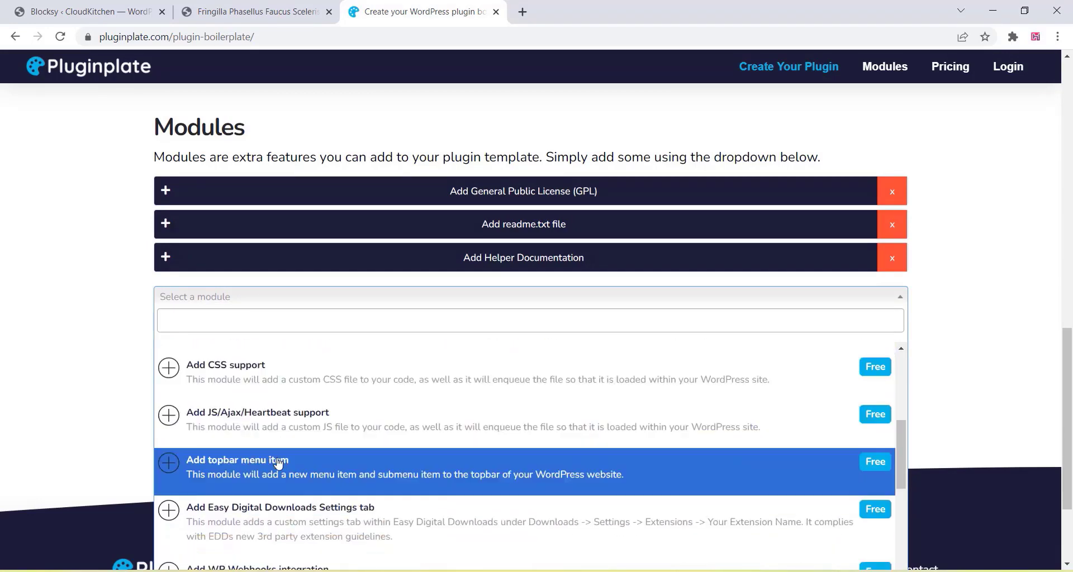
click(278, 462)
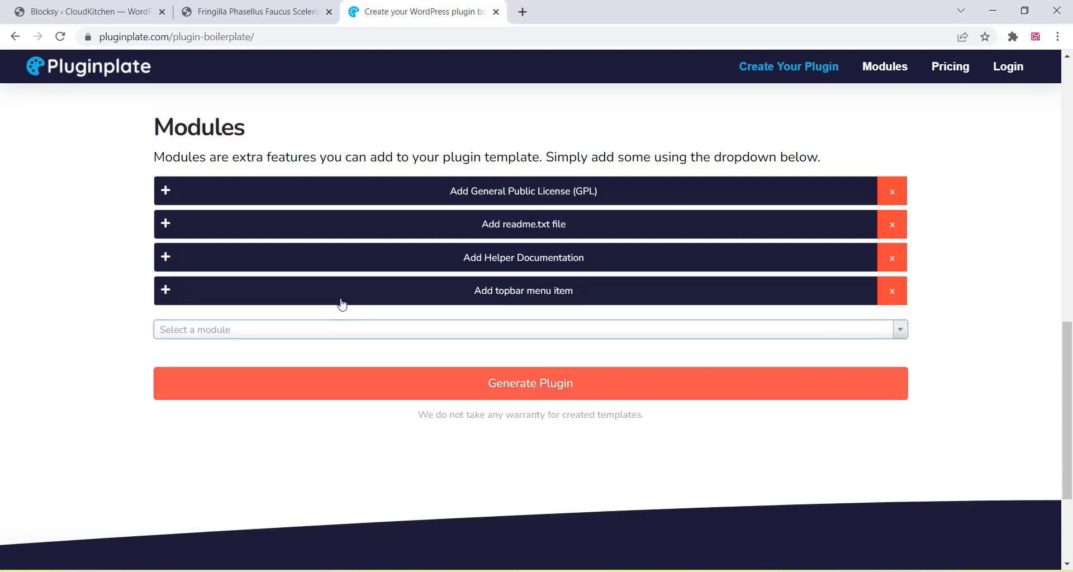
- Set topbar menu title BuyNow and sub menu title Wphacks4u, then collapse the module and review the form
click(490, 301)
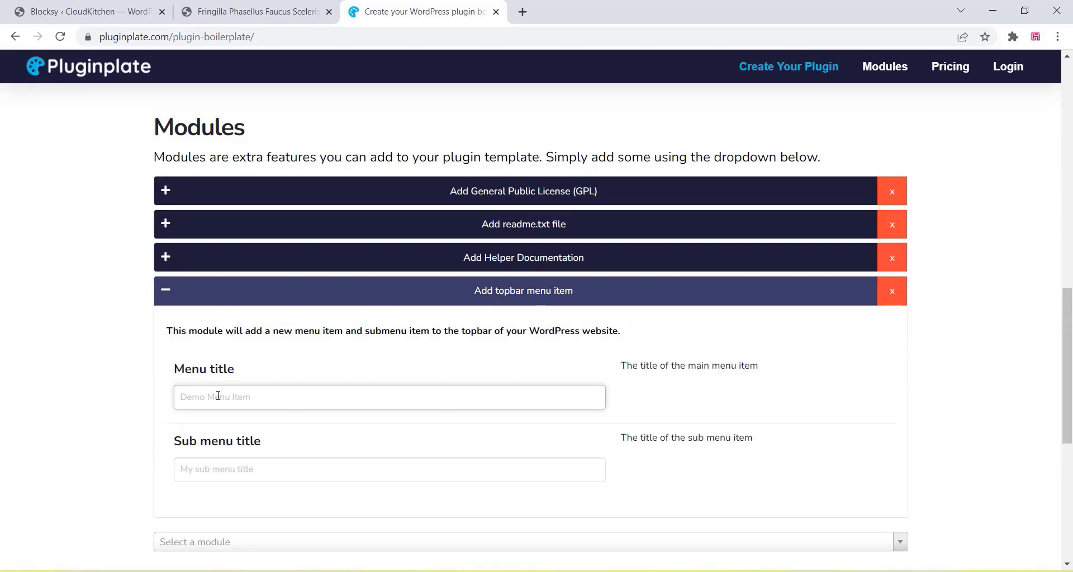
text(BuyNow)
drag(225, 402, 166, 408)
click(192, 468)
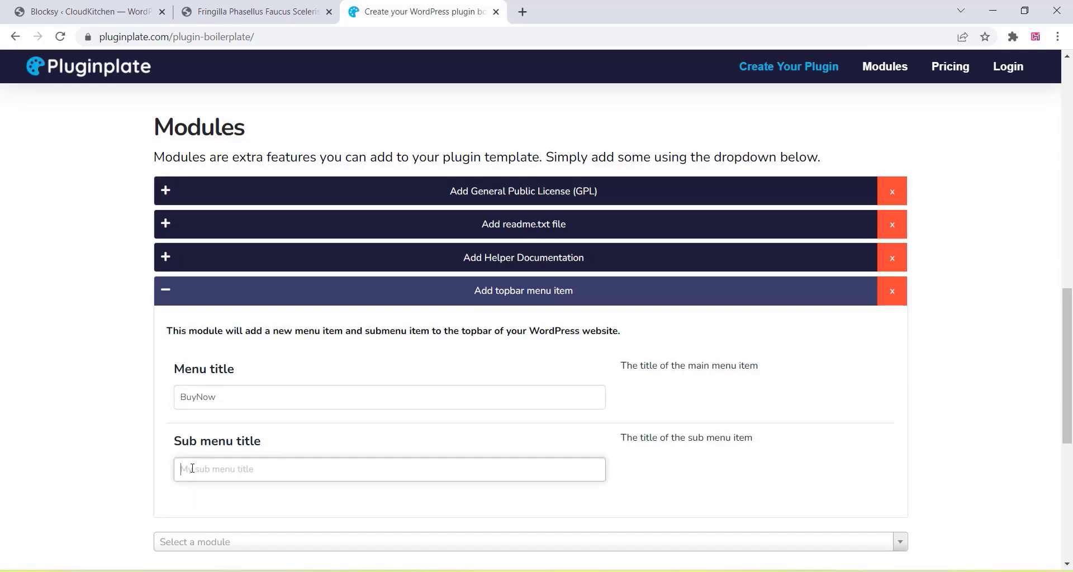
text(Wphacks4u)
click(458, 295)
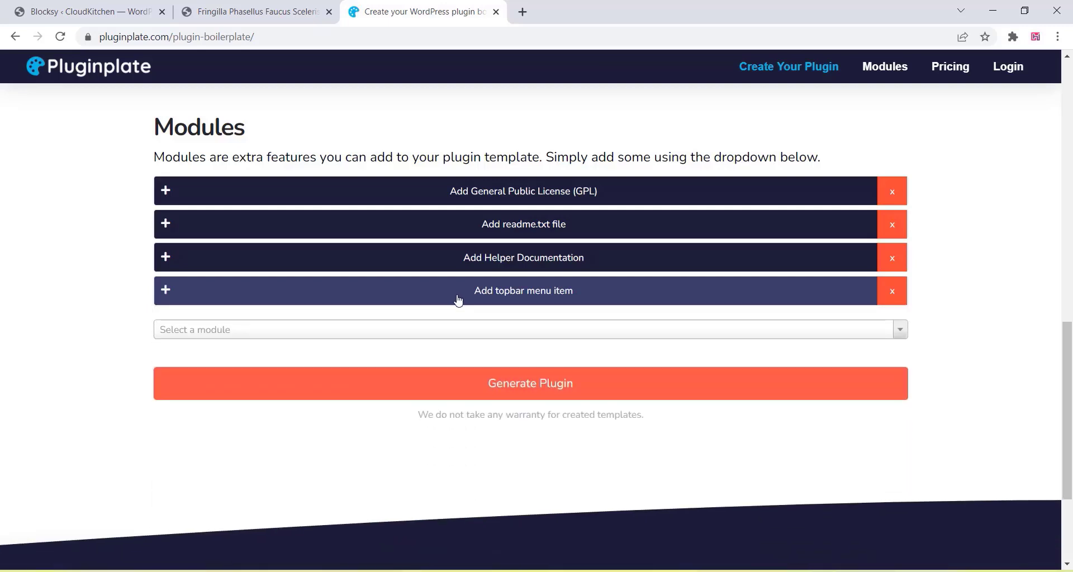
scroll(458, 300, up, 8)
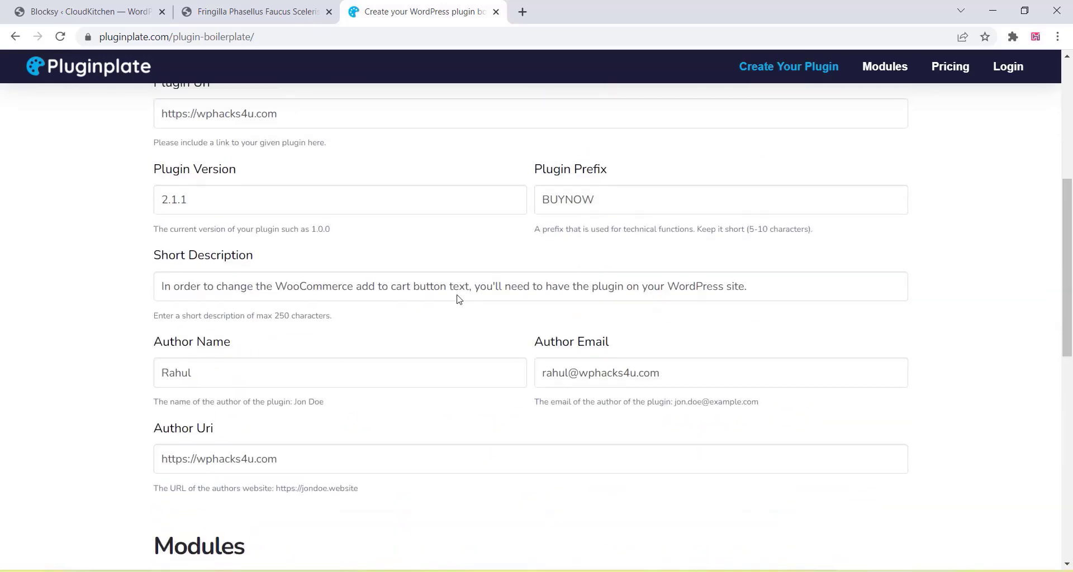
scroll(458, 295, up, 3)
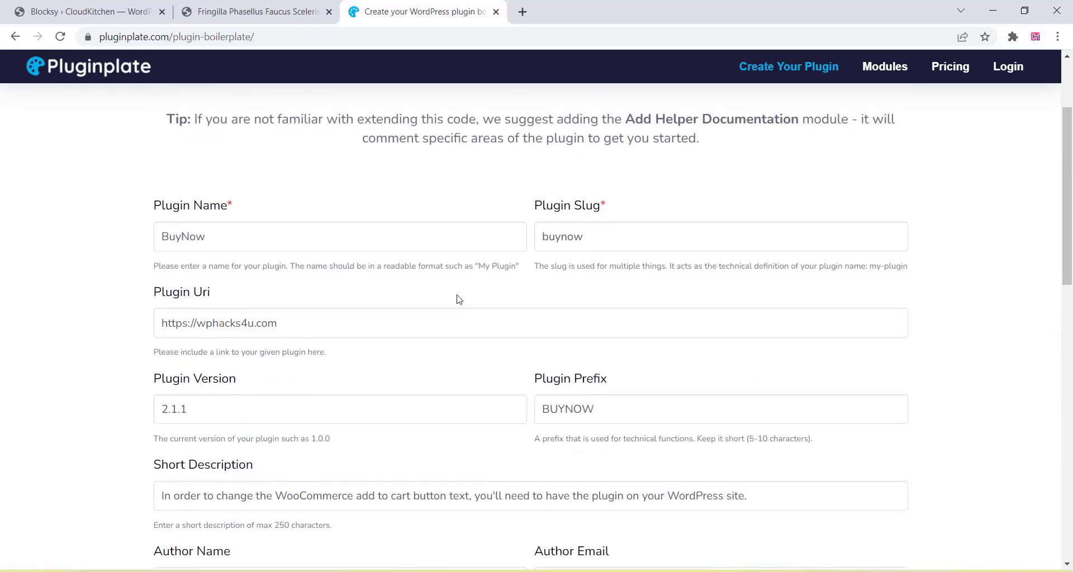
scroll(458, 300, down, 12)
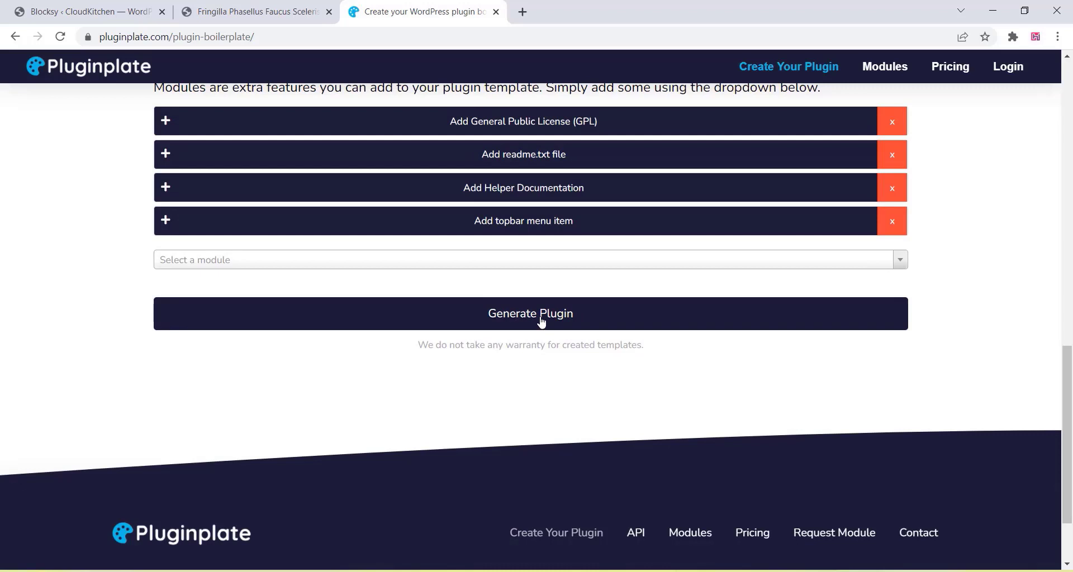
- Generate the plugin and download the resulting buynow.zip
click(541, 322)
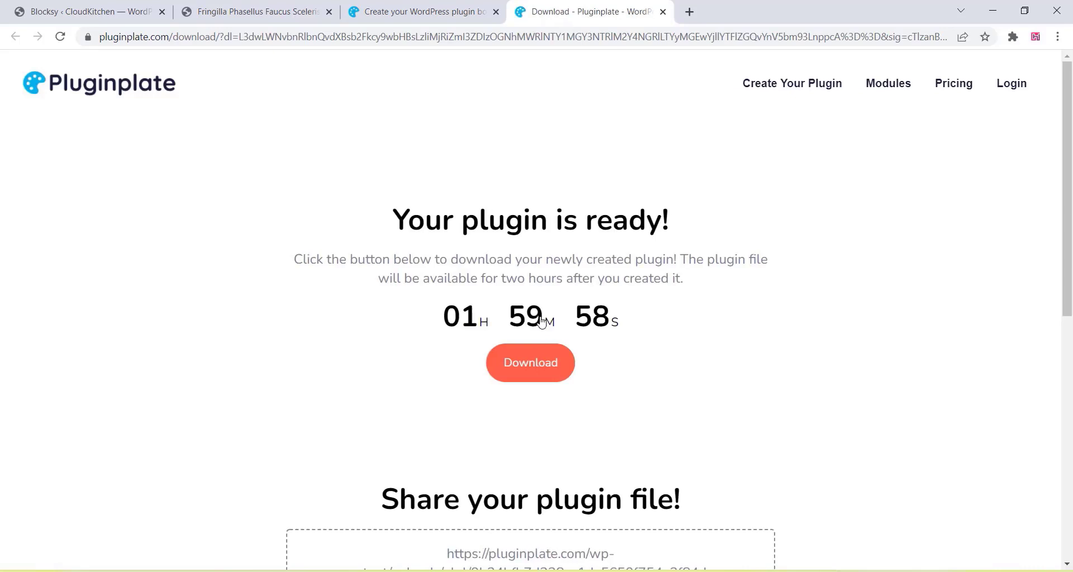
click(531, 367)
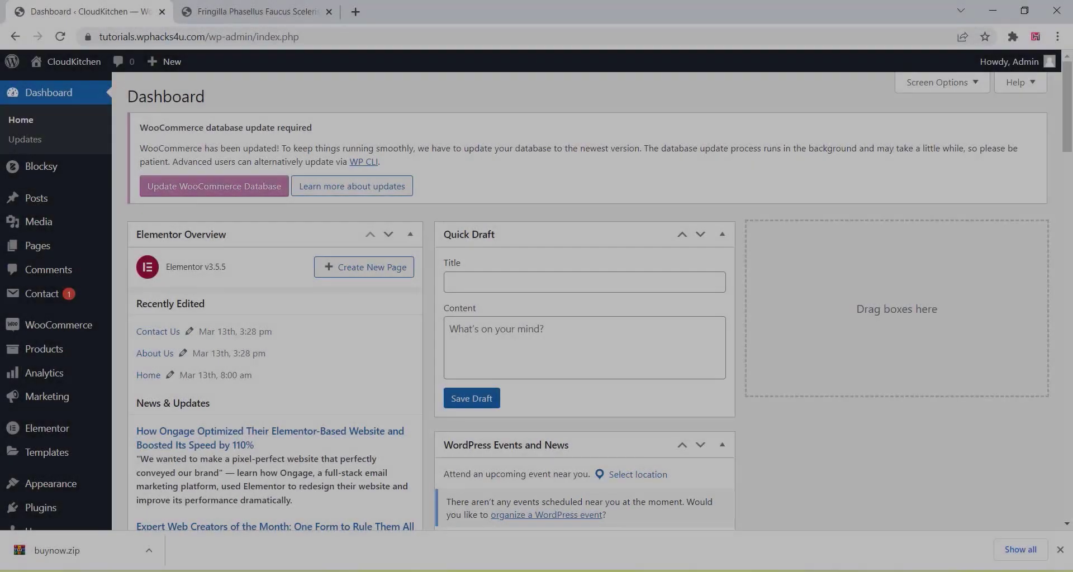
- Upload buynow.zip from Downloads as a new plugin, install it, and activate BuyNow
mouse_move(15, 240)
scroll(15, 240, down, 4)
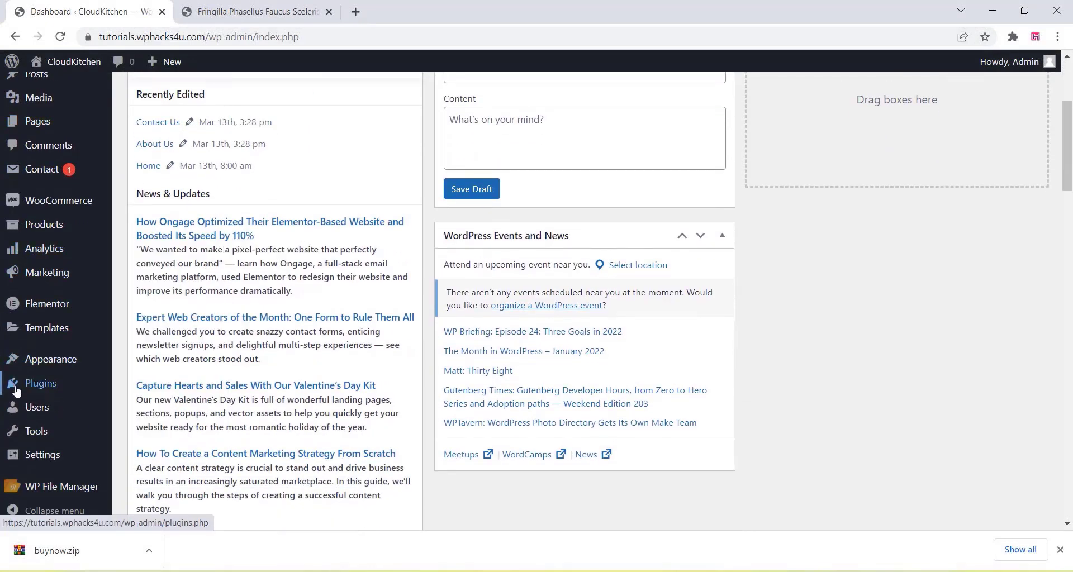
mouse_move(41, 390)
click(136, 406)
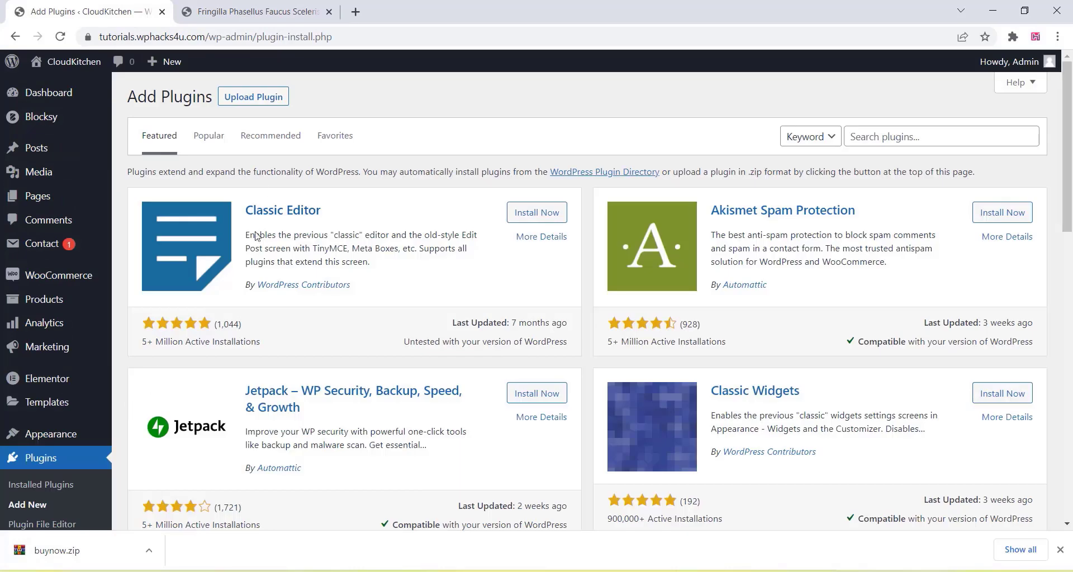
click(248, 104)
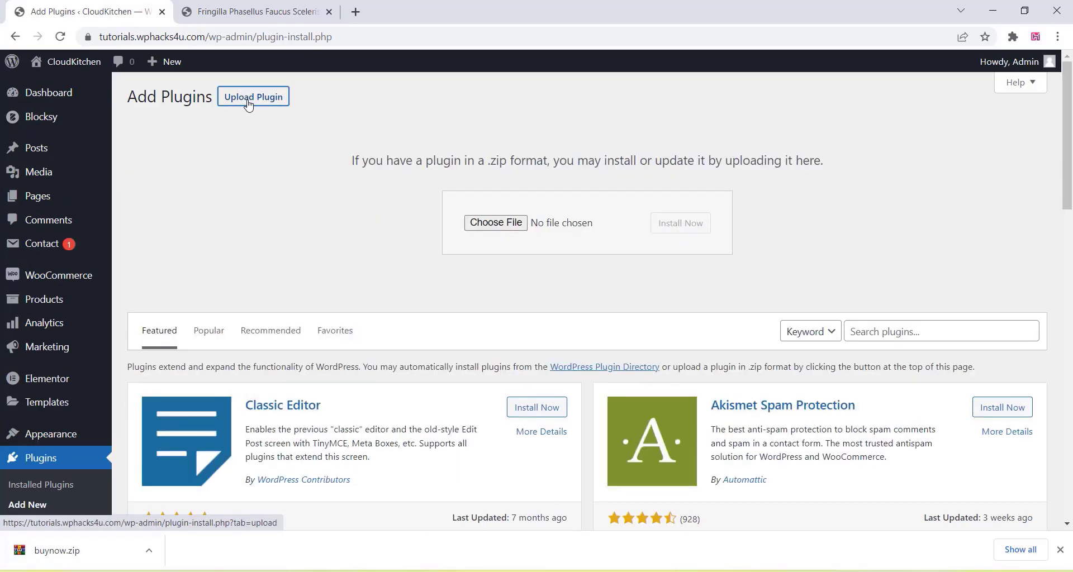
click(503, 226)
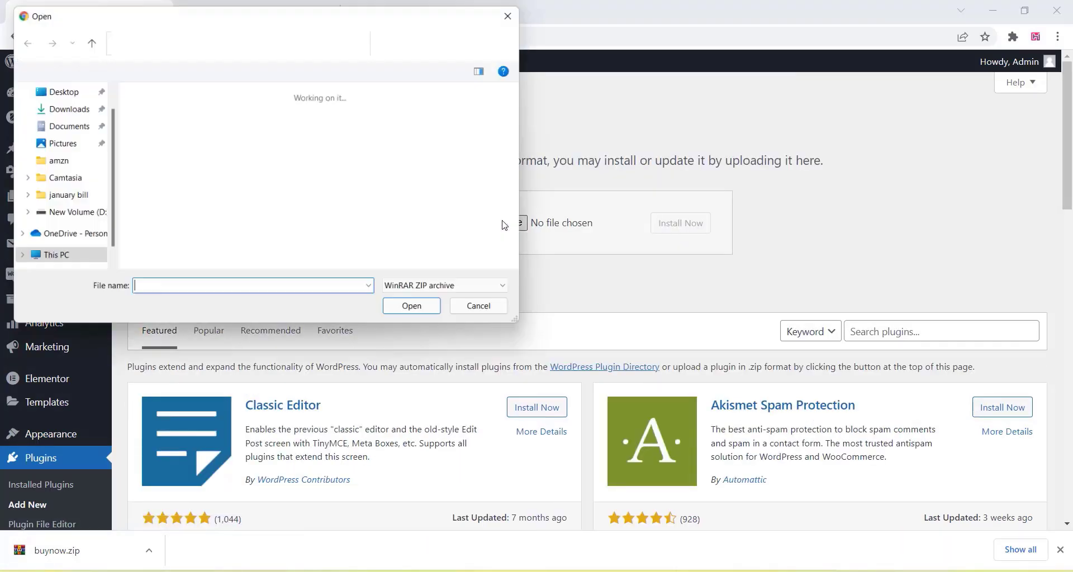
click(171, 128)
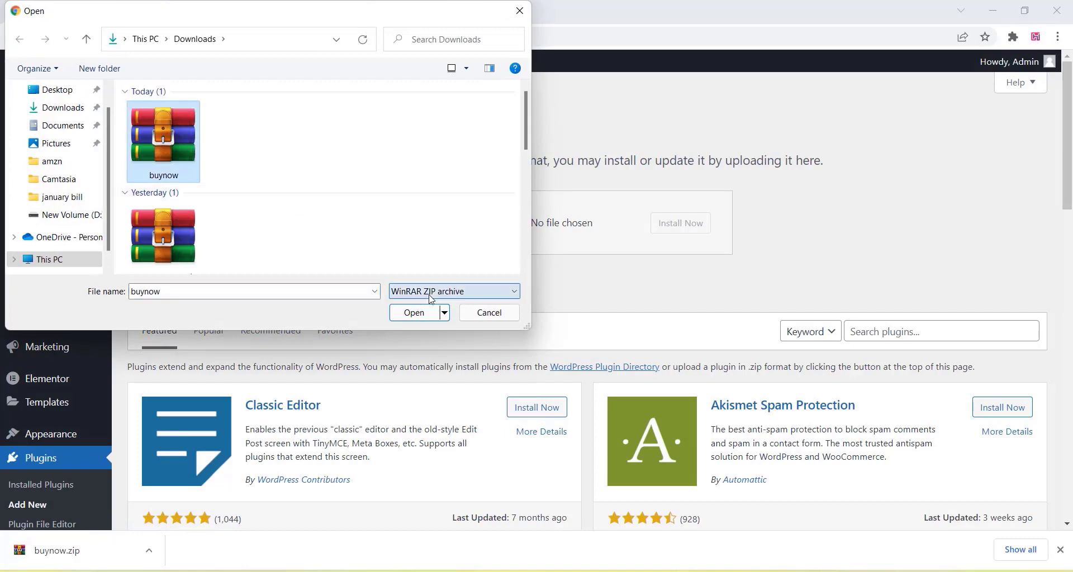
click(423, 319)
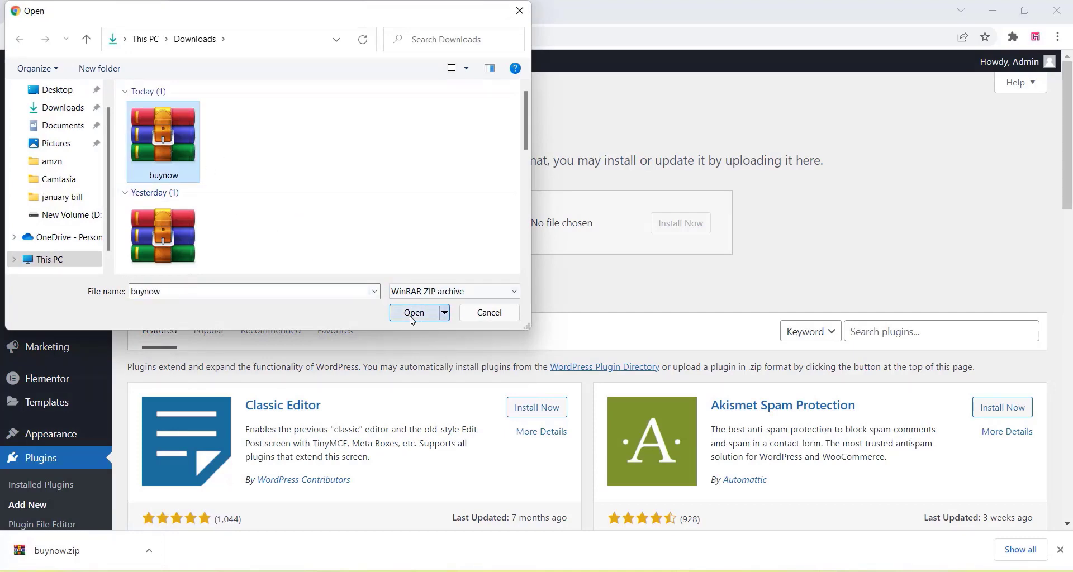
click(680, 225)
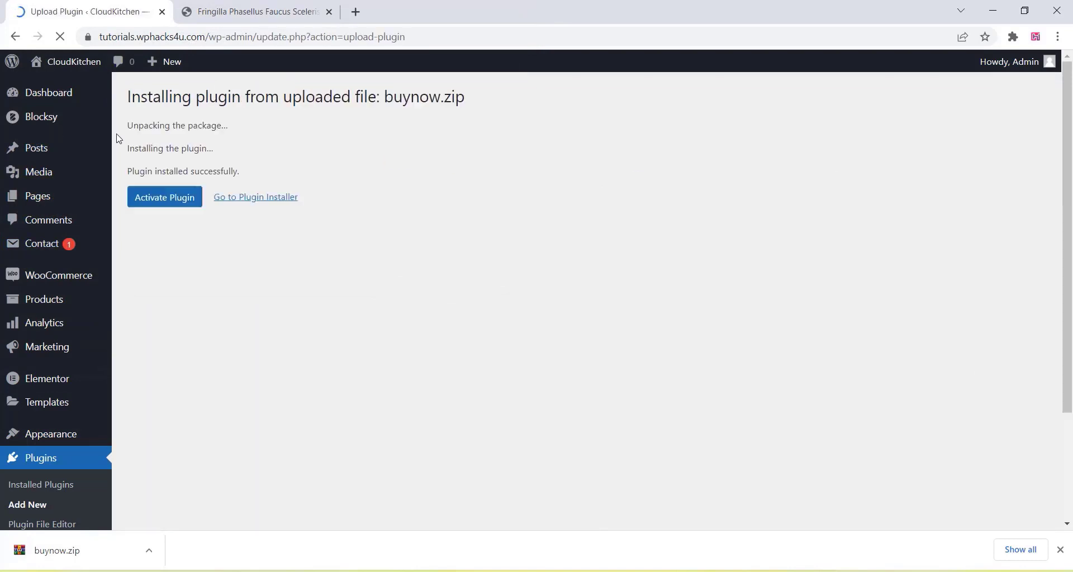
click(165, 201)
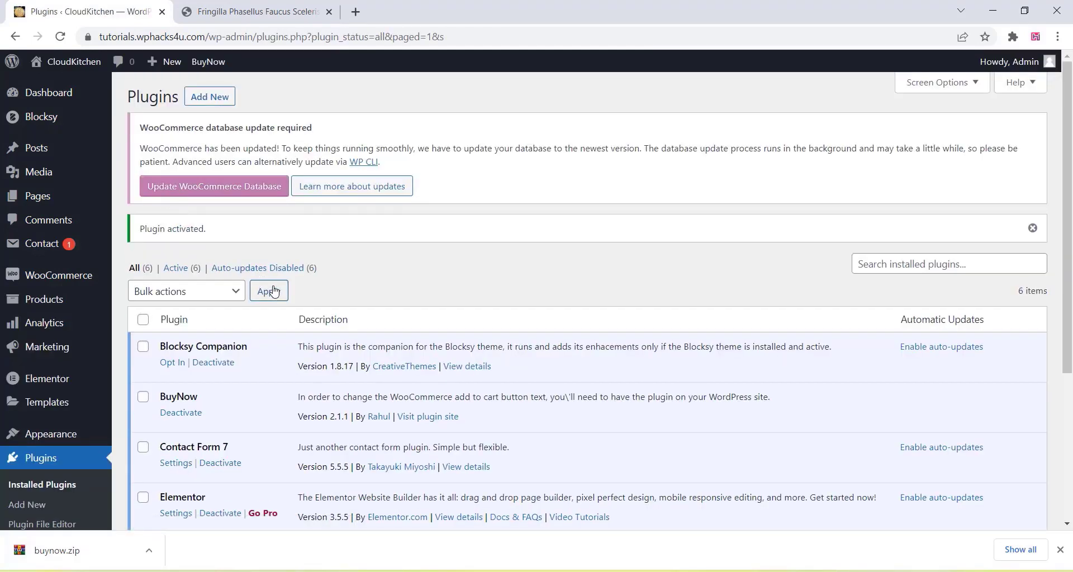
- Highlight BuyNow's version 2.1.1 and its description in the plugins list, then visit its plugin site
scroll(273, 291, down, 3)
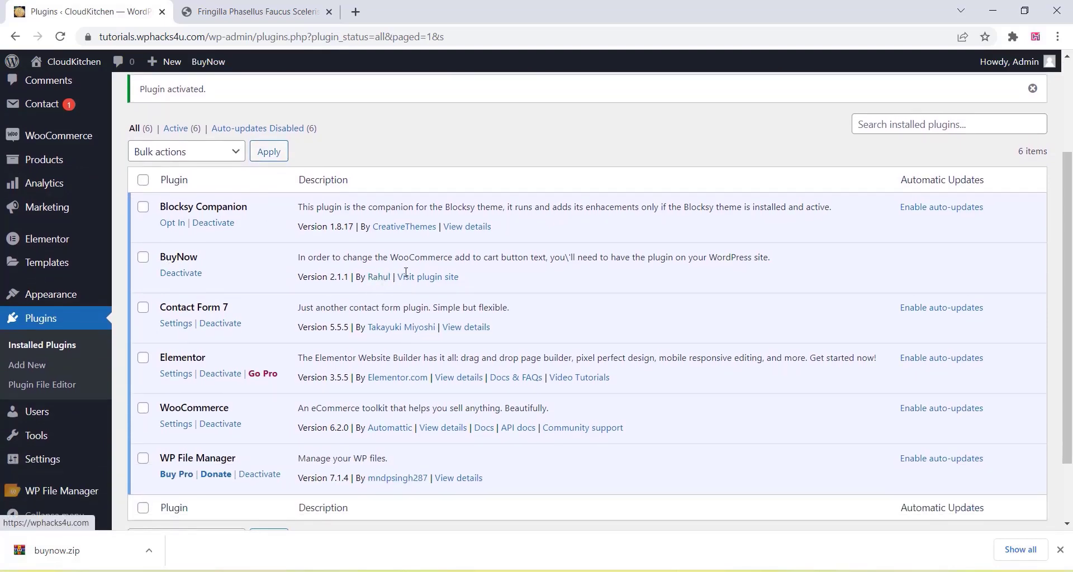
drag(337, 277, 345, 277)
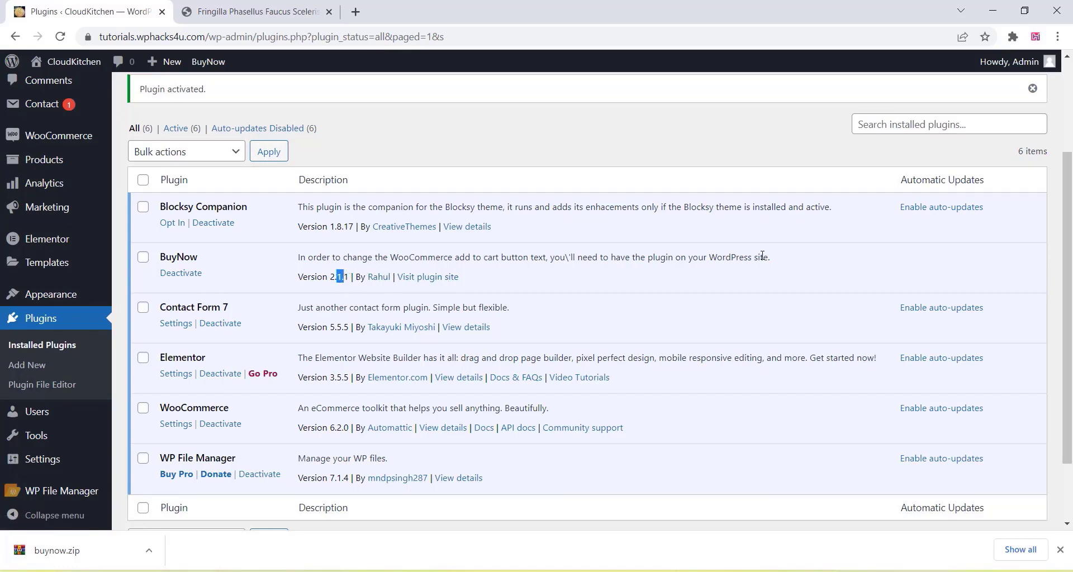
drag(305, 258, 731, 254)
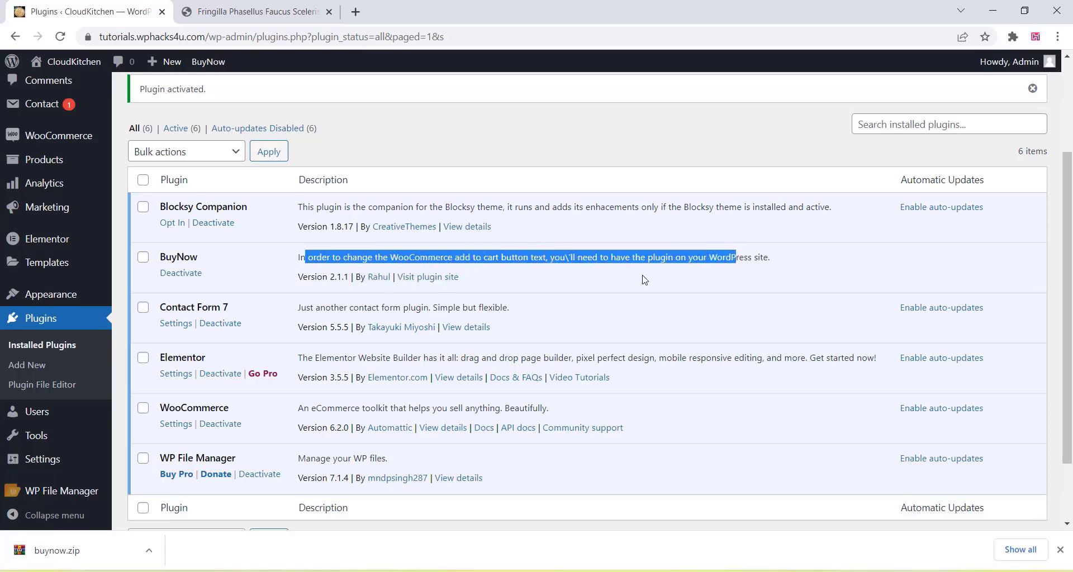
click(637, 278)
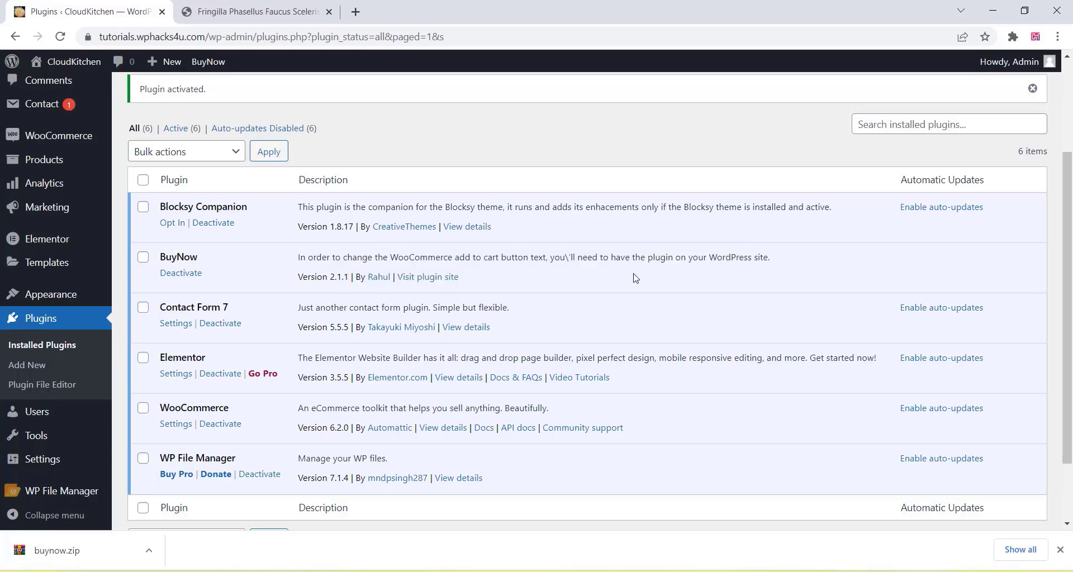
click(429, 278)
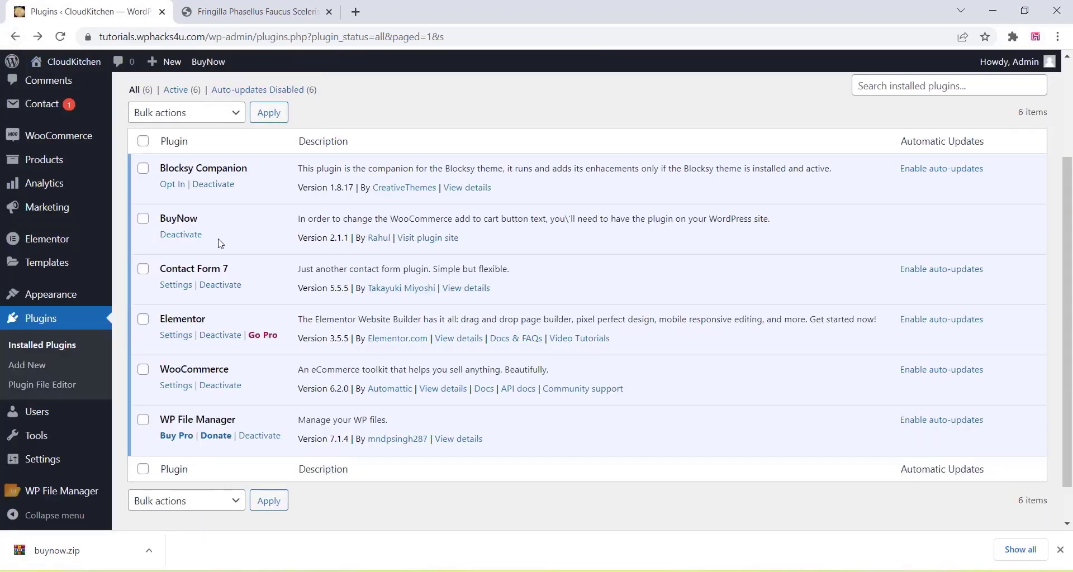
- Switch to the backpack product page tab and scroll down to its Add to cart button
click(258, 10)
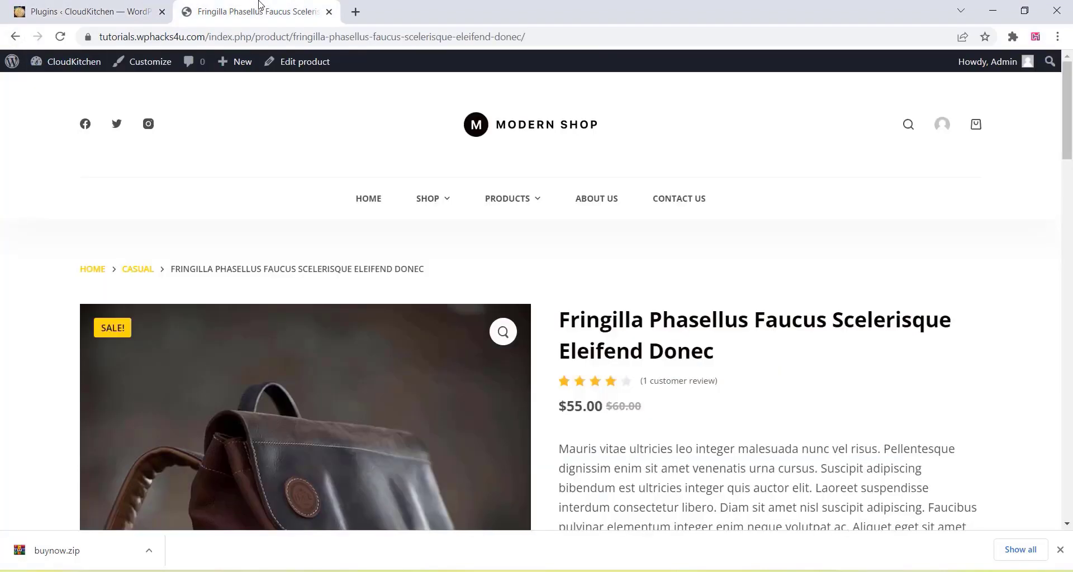
scroll(717, 294, down, 5)
scroll(712, 290, up, 8)
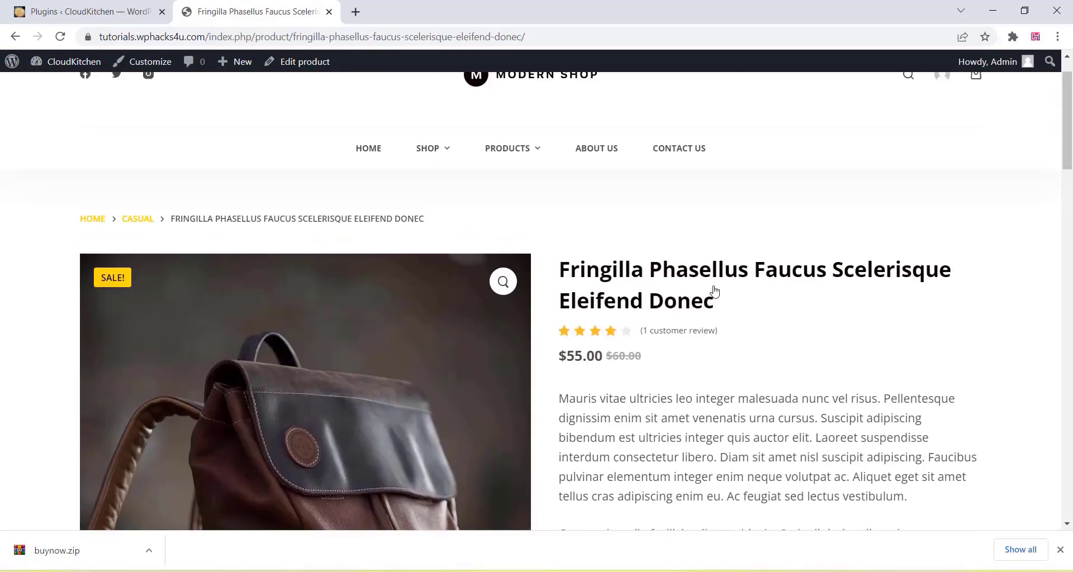
scroll(712, 294, down, 5)
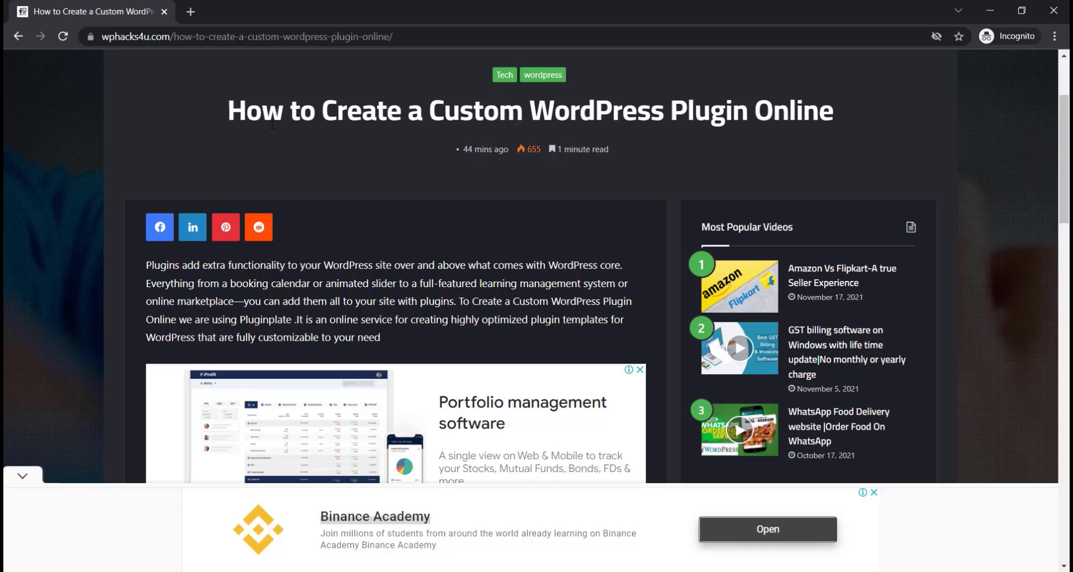
- Select the article's step 5 code block that changes add to cart text to Buy Now, and copy it
scroll(271, 123, down, 2)
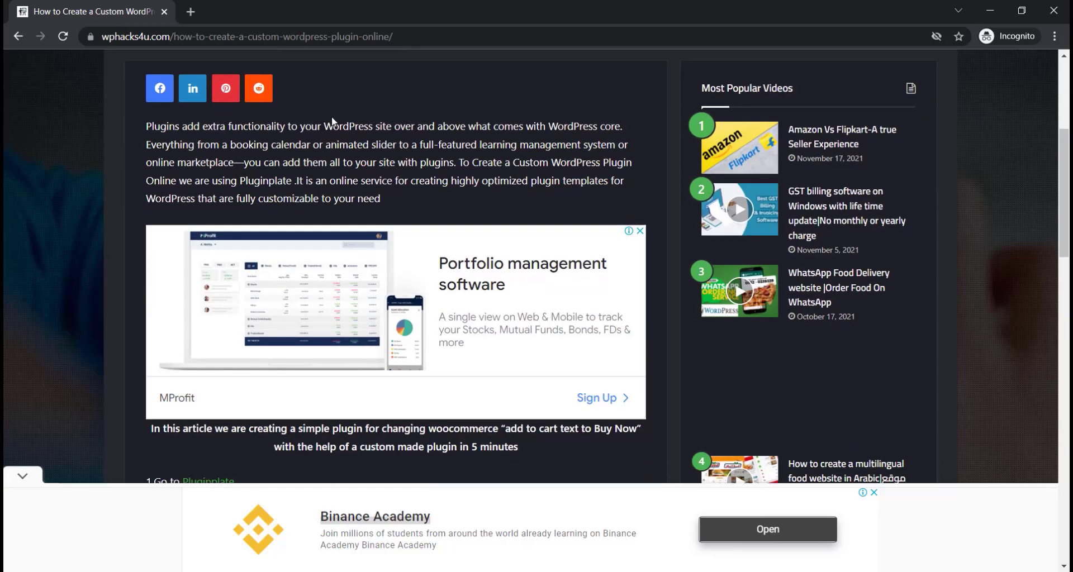
scroll(309, 139, down, 10)
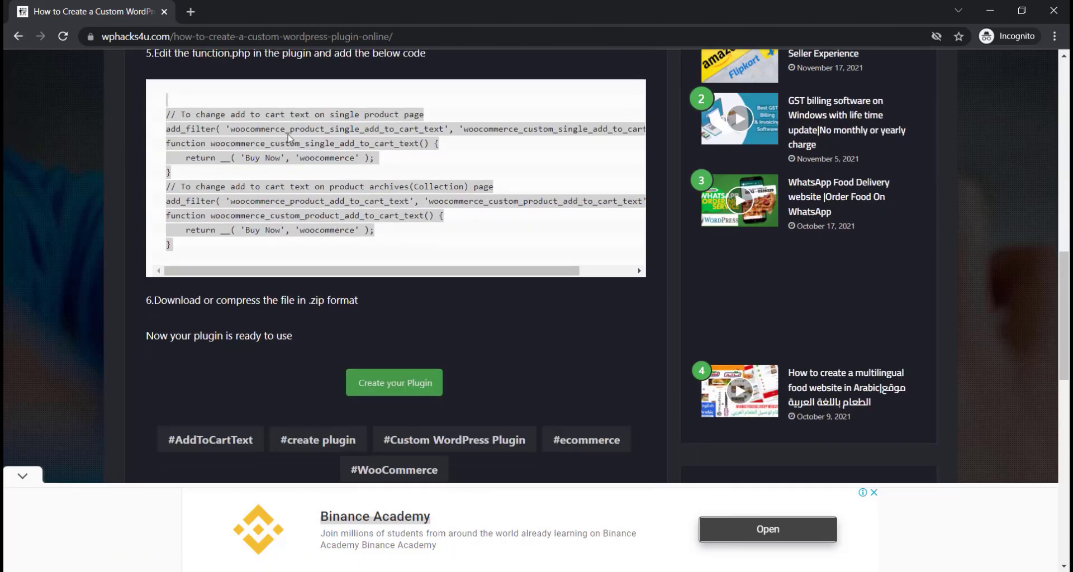
scroll(263, 208, up, 2)
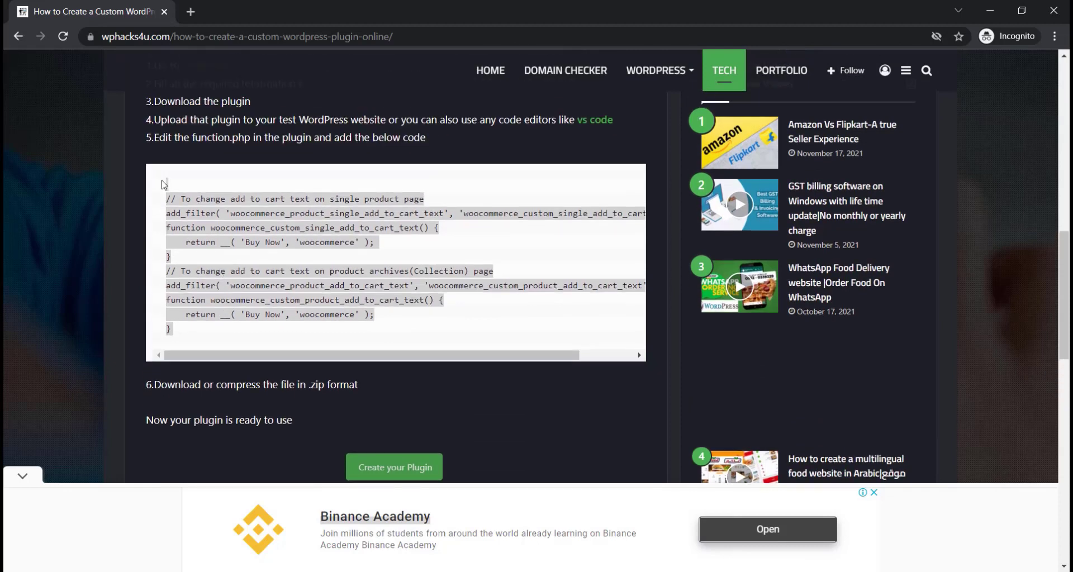
drag(164, 184, 240, 335)
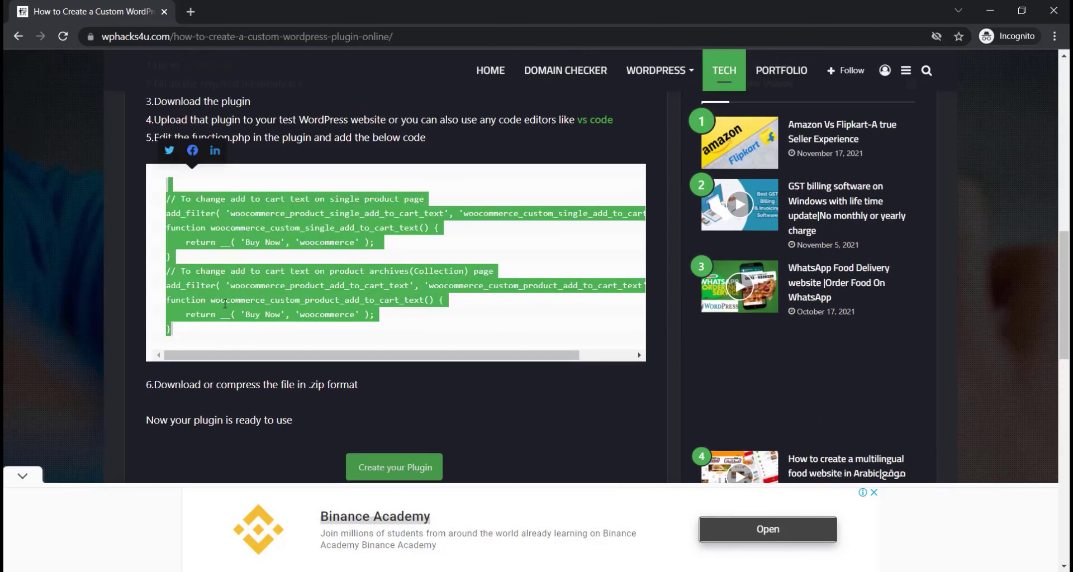
right_click(226, 294)
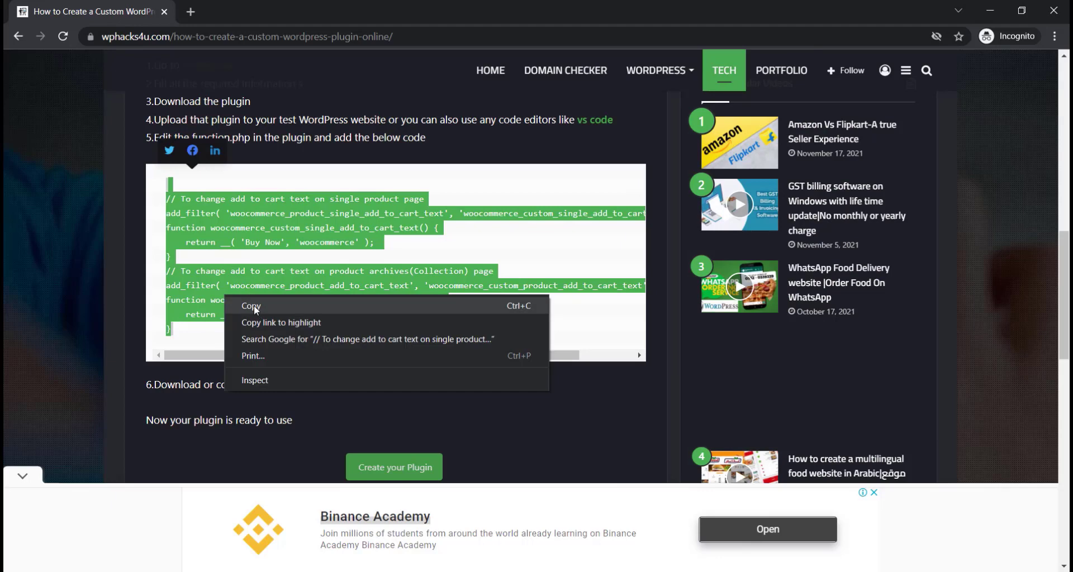
click(253, 306)
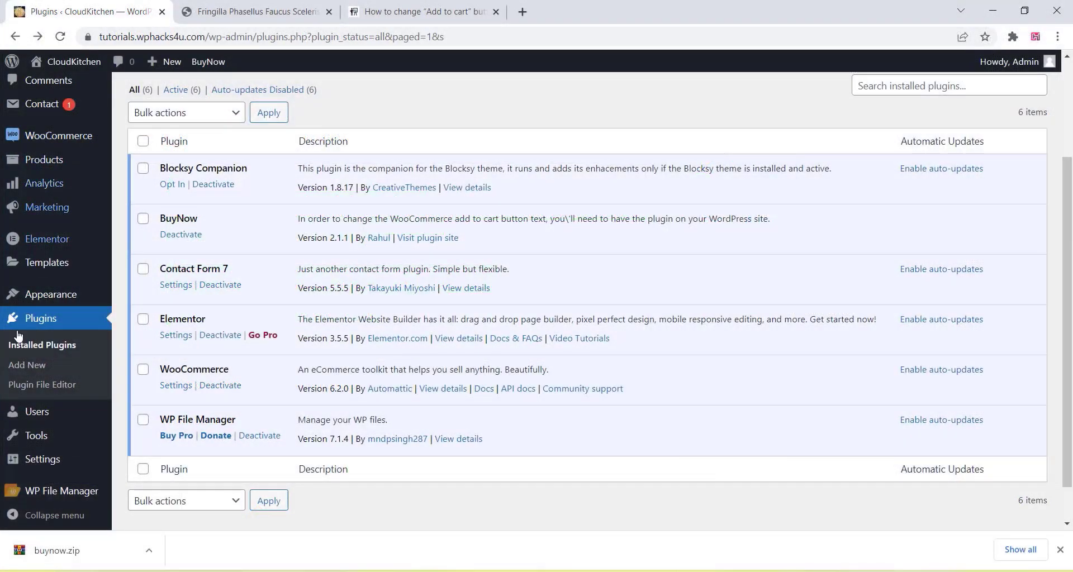
- In WP File Manager, browse wp-content > plugins > buynow and bring up buynow.php's actions
scroll(24, 364, down, 1)
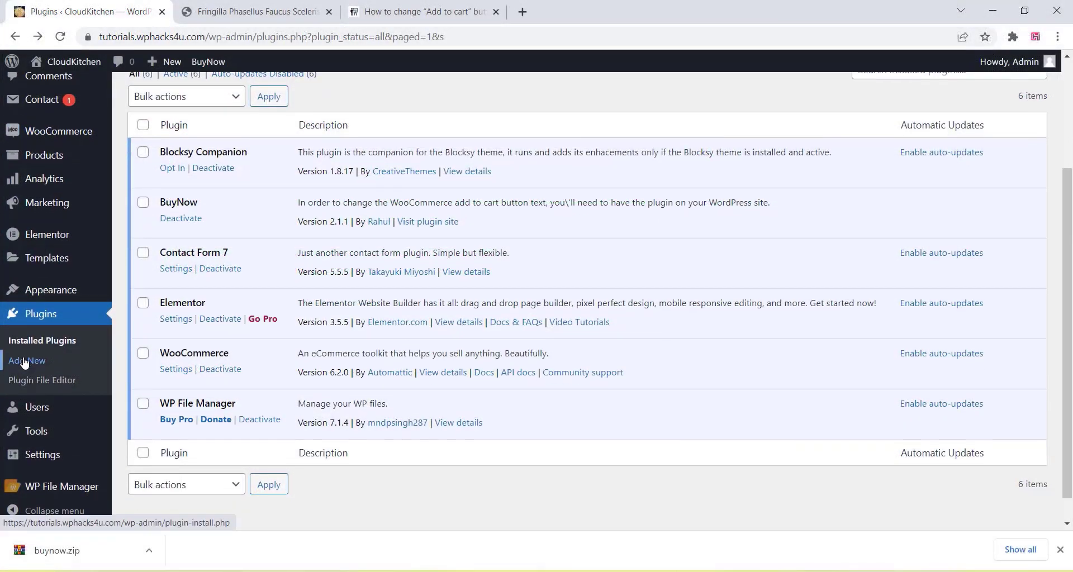
mouse_move(71, 491)
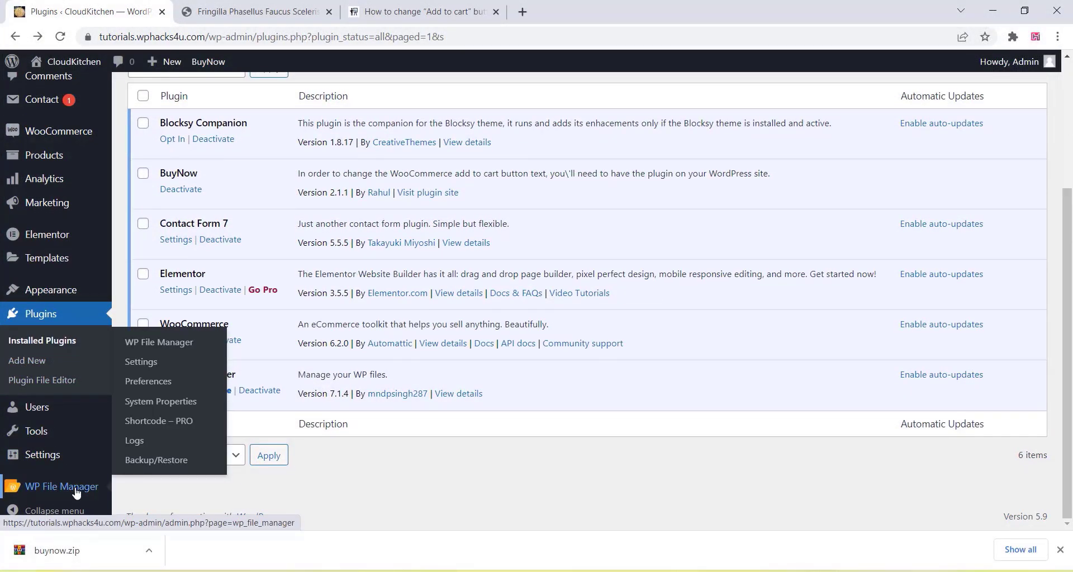
click(179, 344)
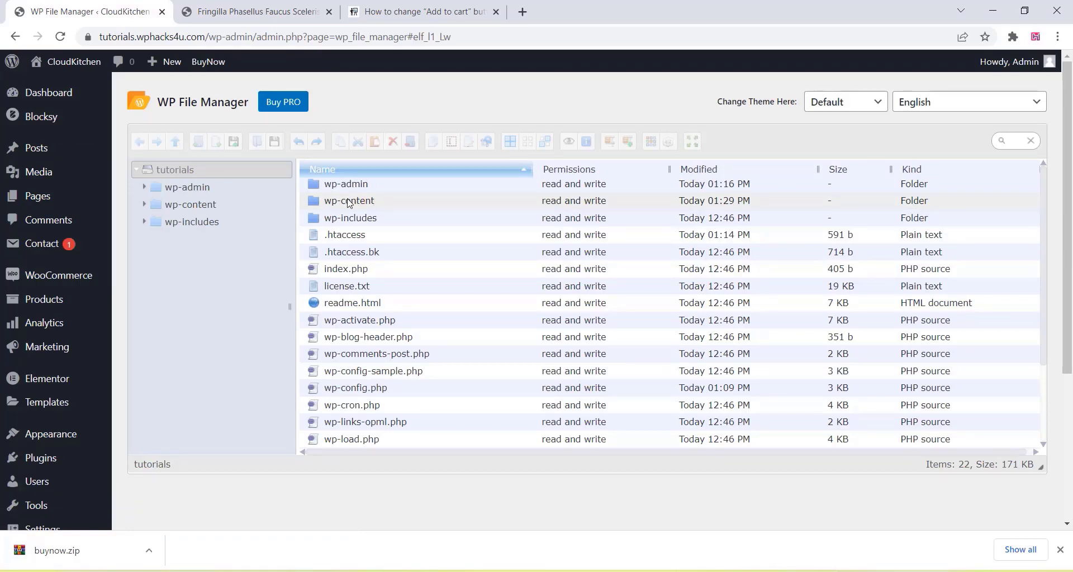
click(348, 206)
double_click(348, 207)
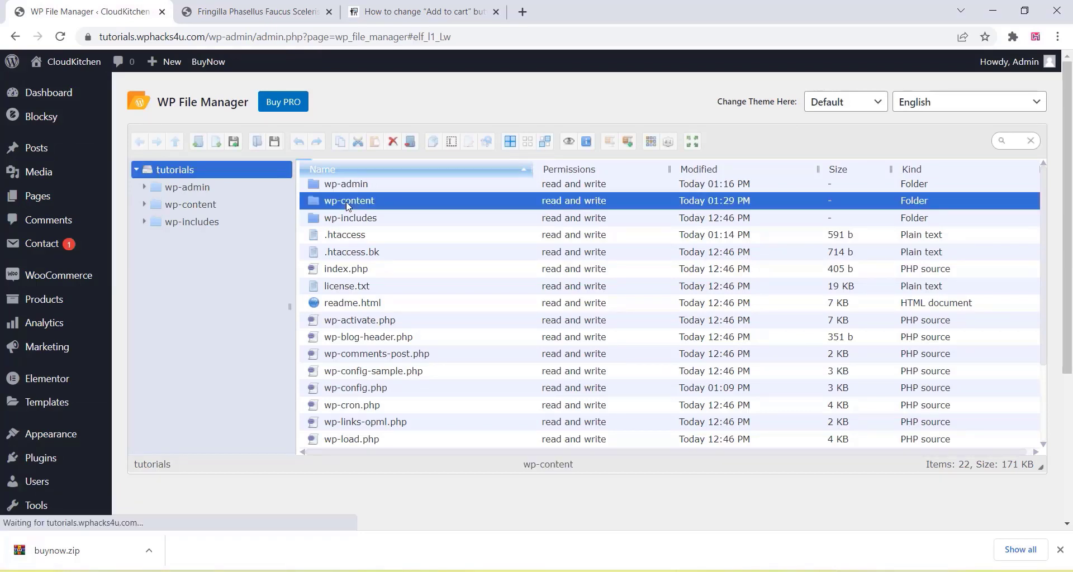
click(342, 185)
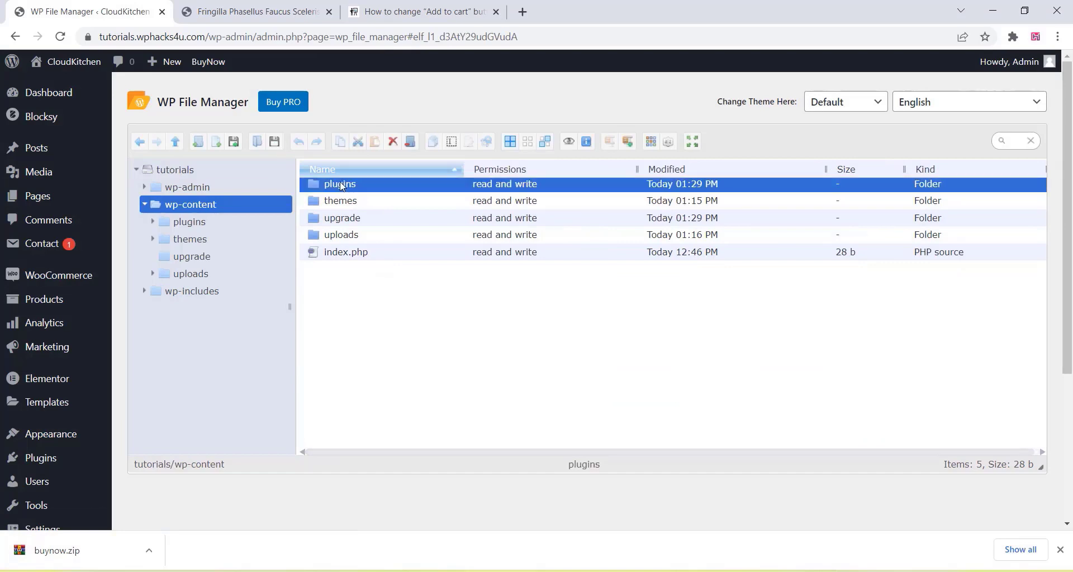
double_click(340, 184)
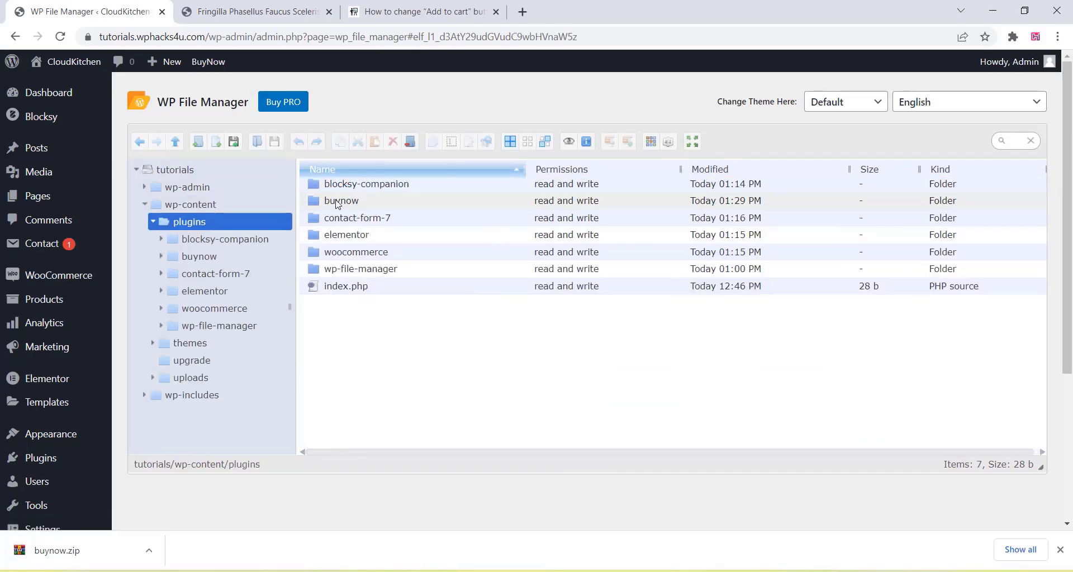
click(347, 206)
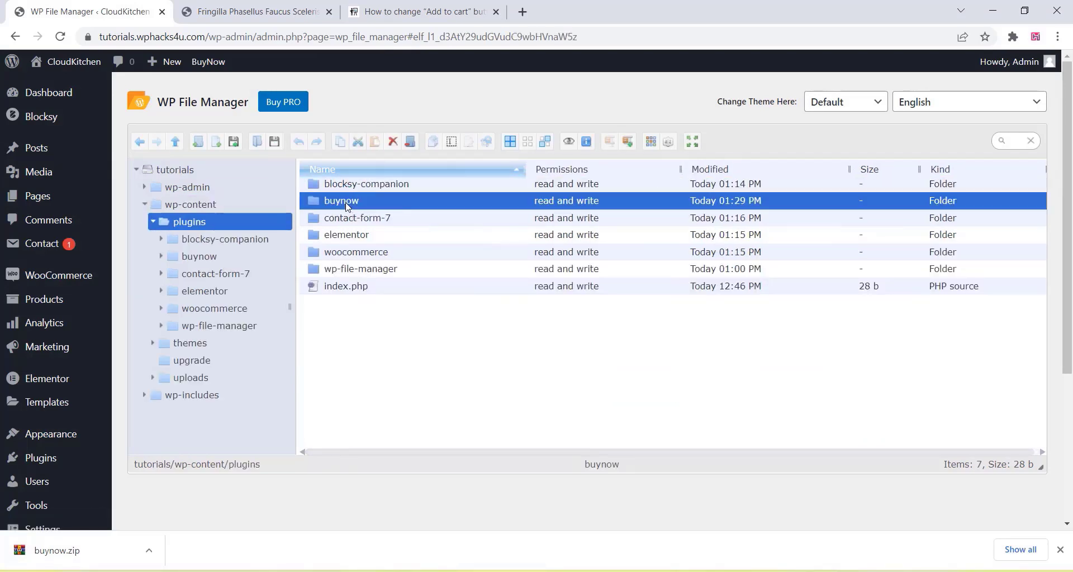
double_click(347, 206)
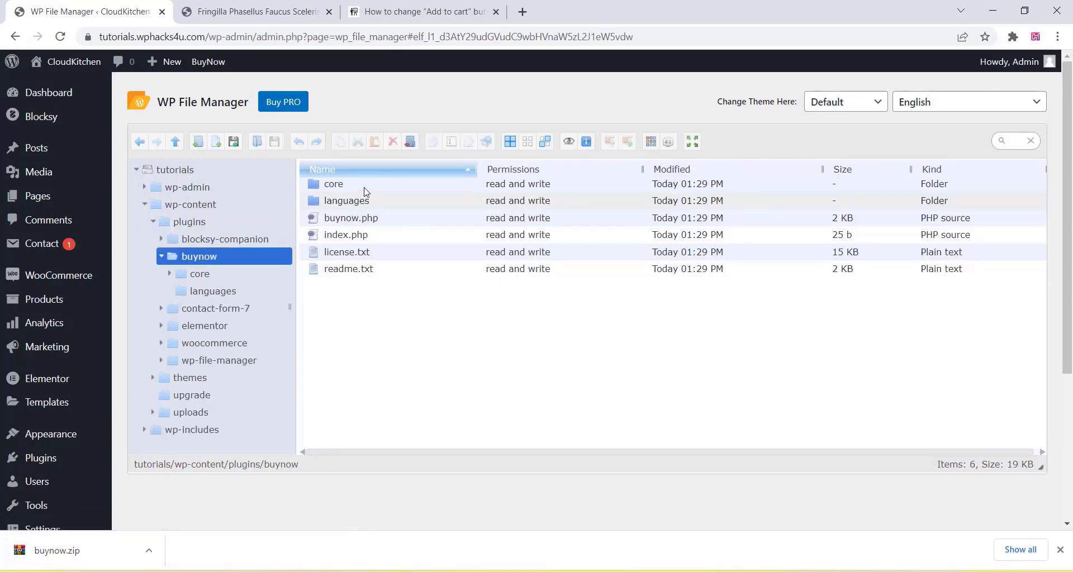
double_click(350, 221)
right_click(349, 221)
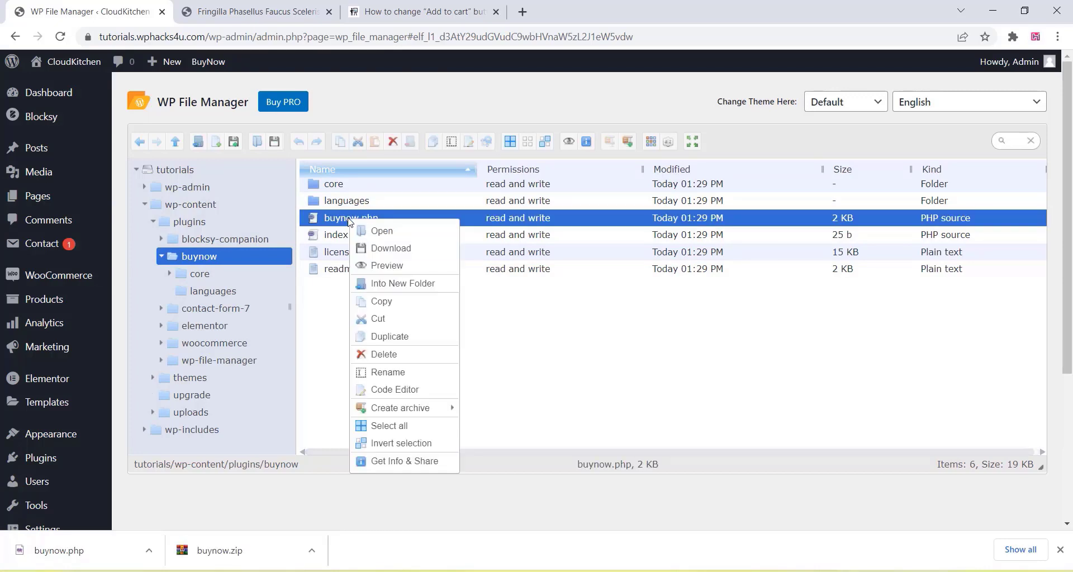
- Paste the Buy Now add_filter snippet at line 82 of buynow.php in Code Editor, then save and close
click(401, 392)
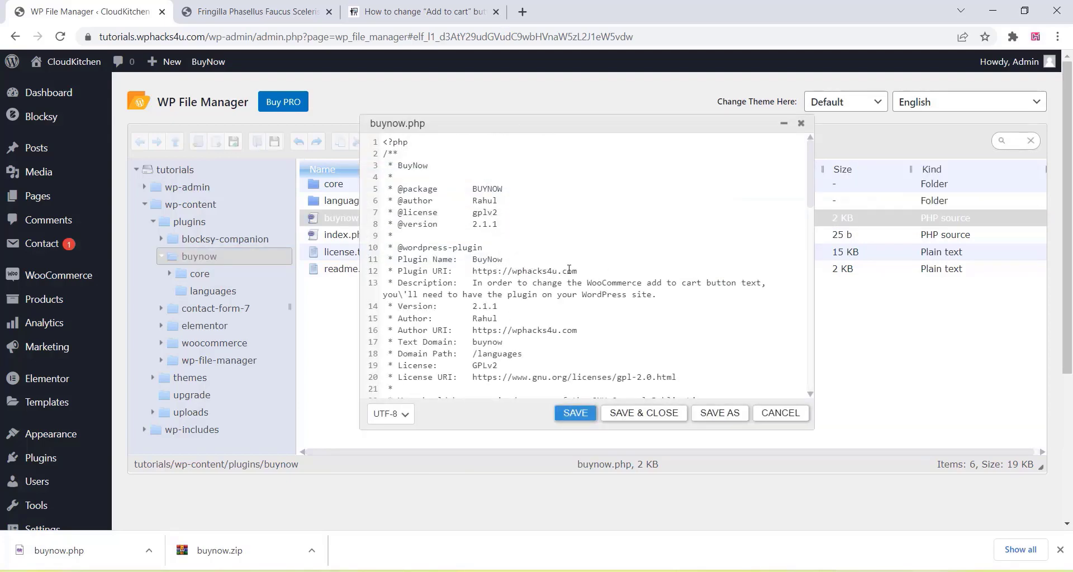
scroll(569, 269, down, 12)
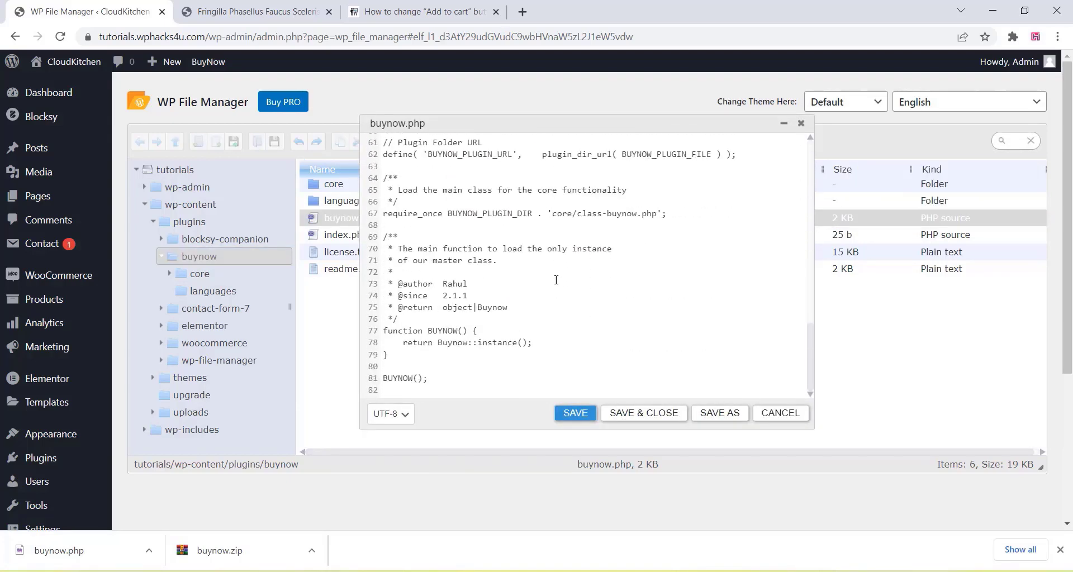
click(395, 391)
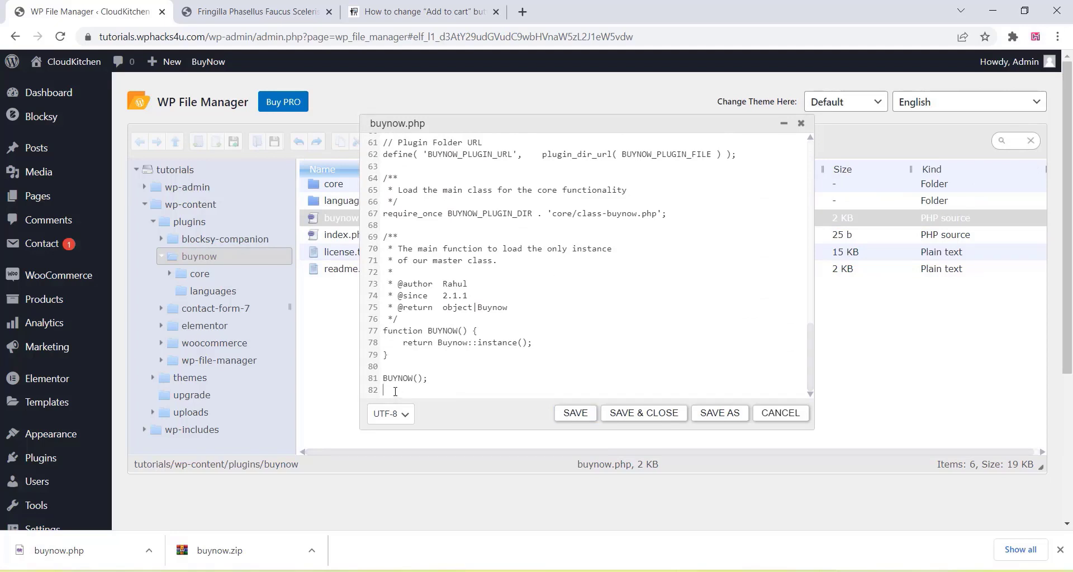
right_click(397, 393)
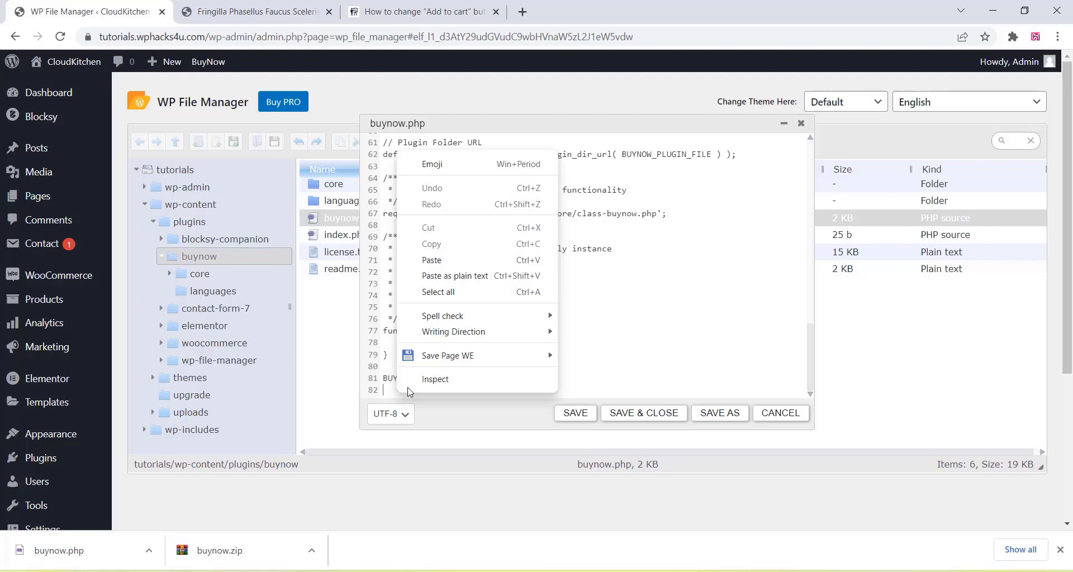
click(437, 258)
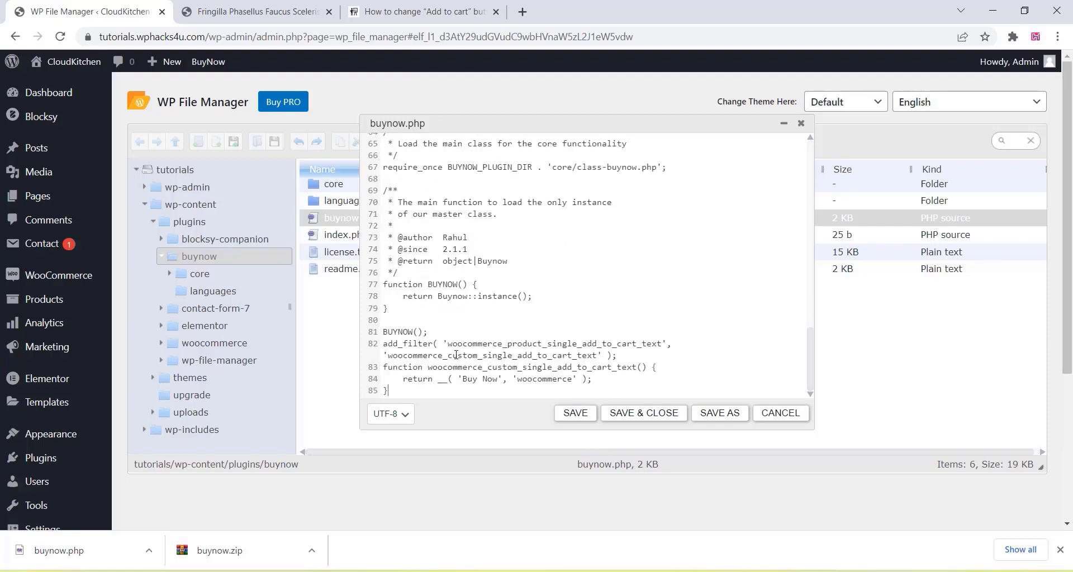
click(625, 417)
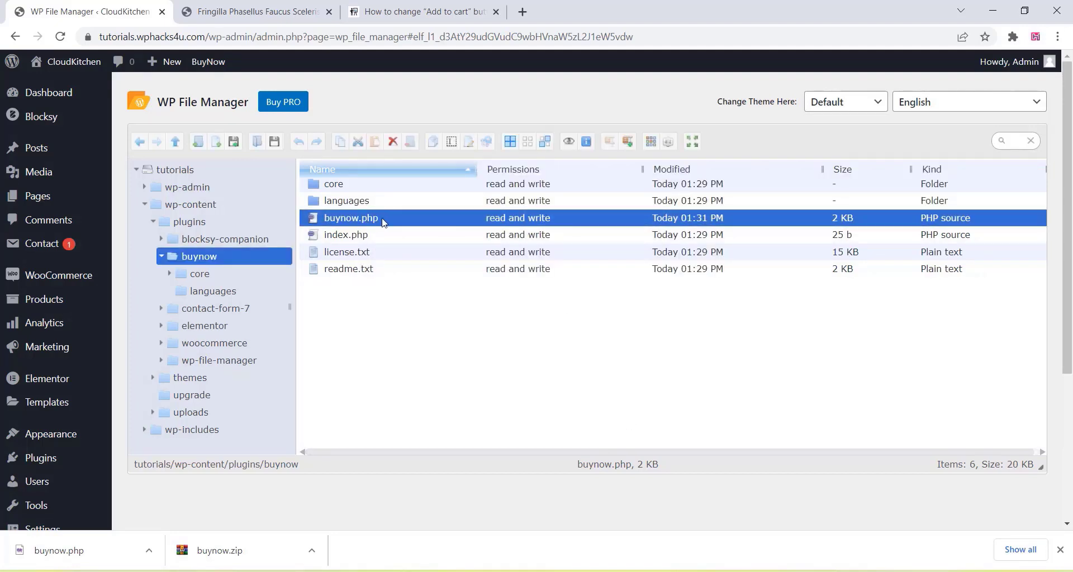
- Reload the backpack product page to confirm the Buy Now button, then return to File Manager
click(235, 11)
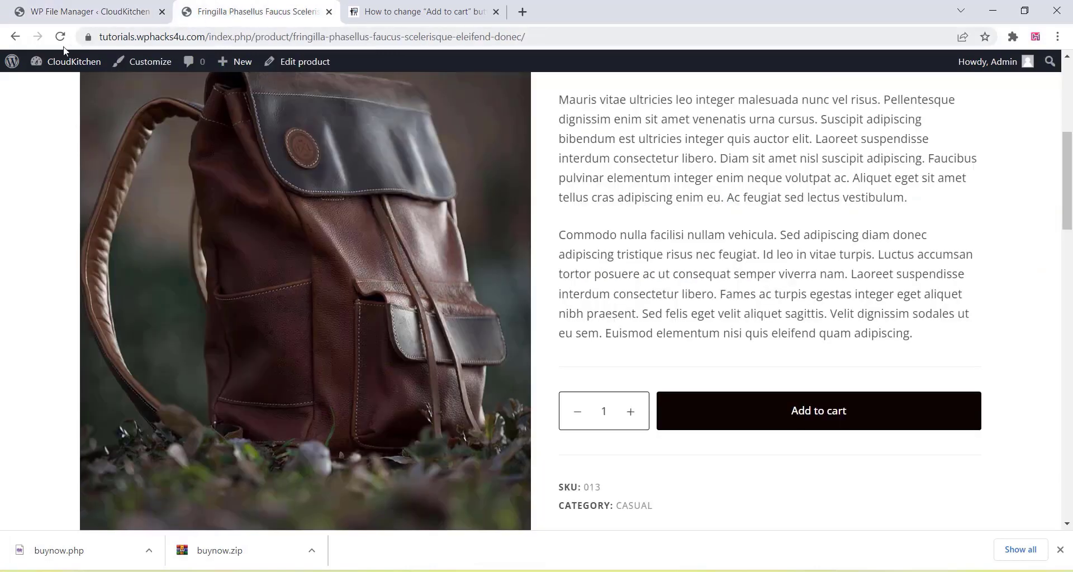
click(61, 38)
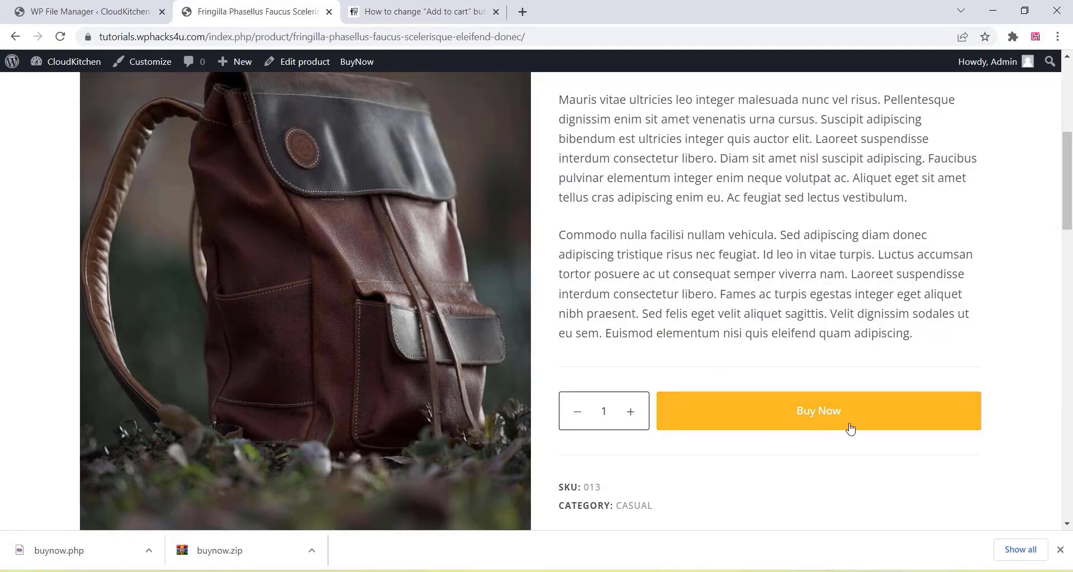
click(92, 6)
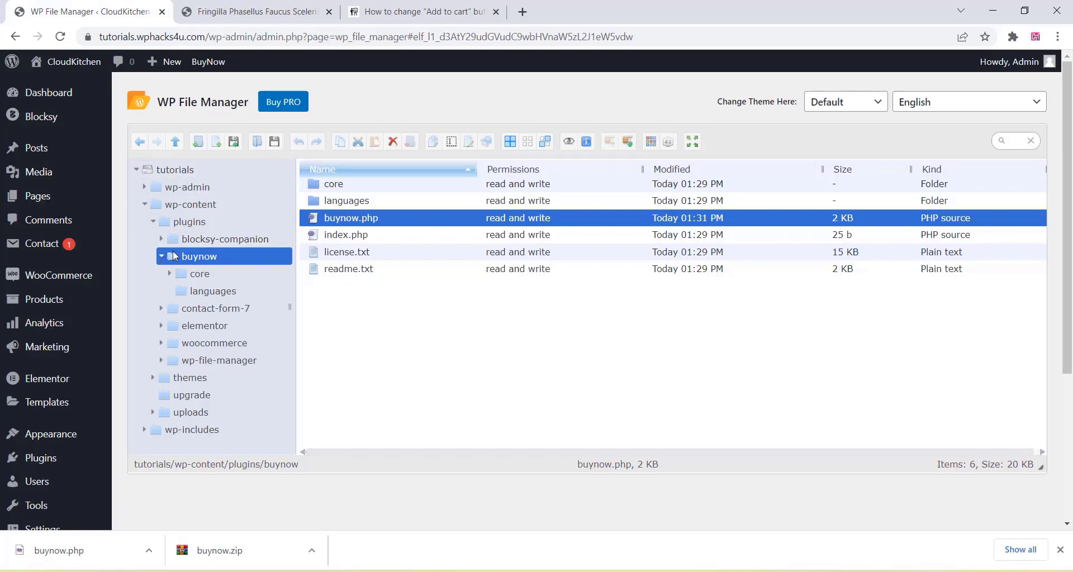
- Download the buynow folder from plugins as a zip archive, then go to Dashboard Home
click(190, 222)
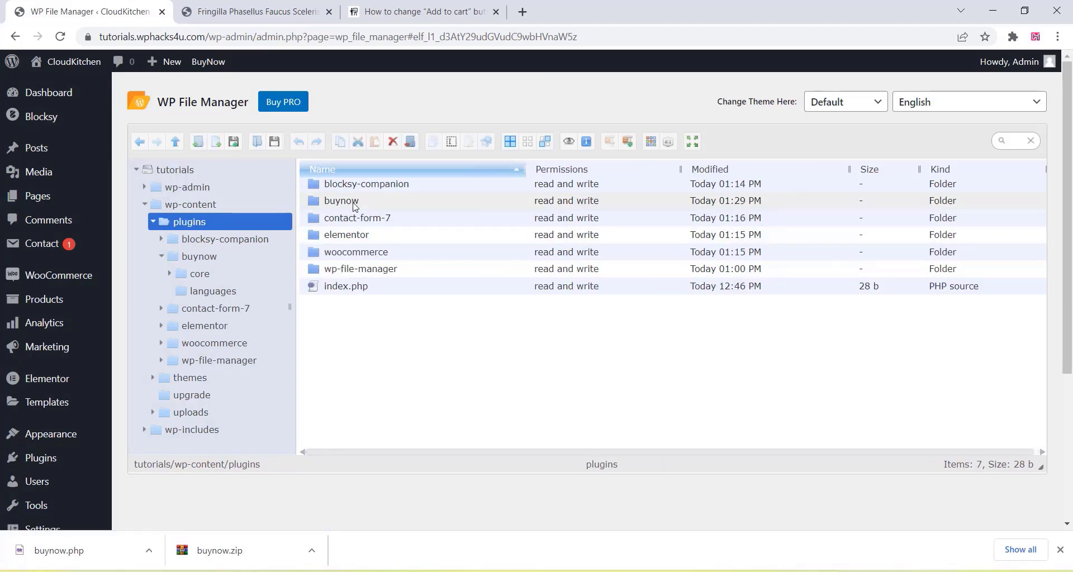
click(355, 202)
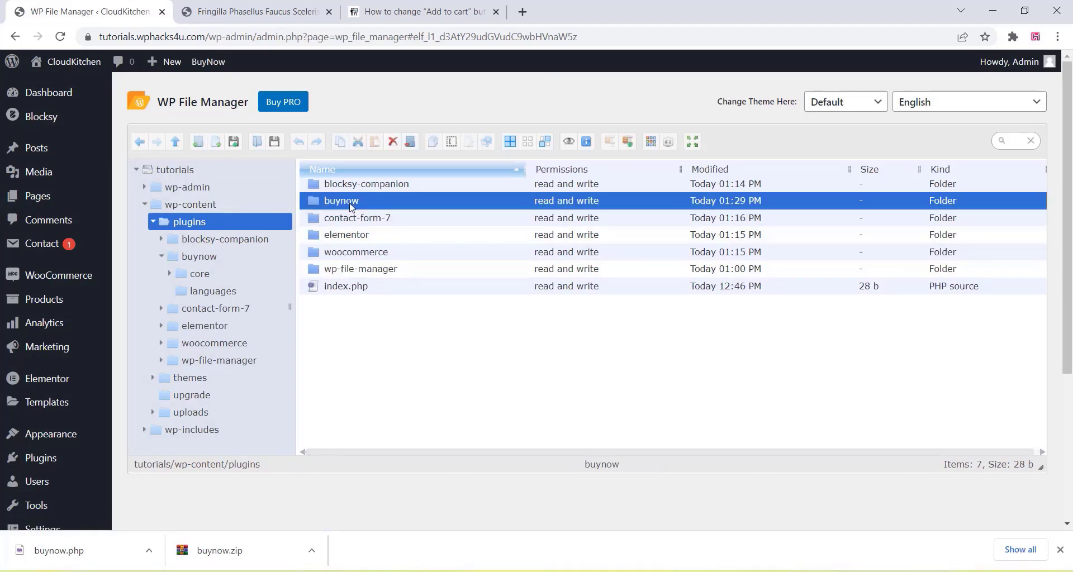
right_click(351, 207)
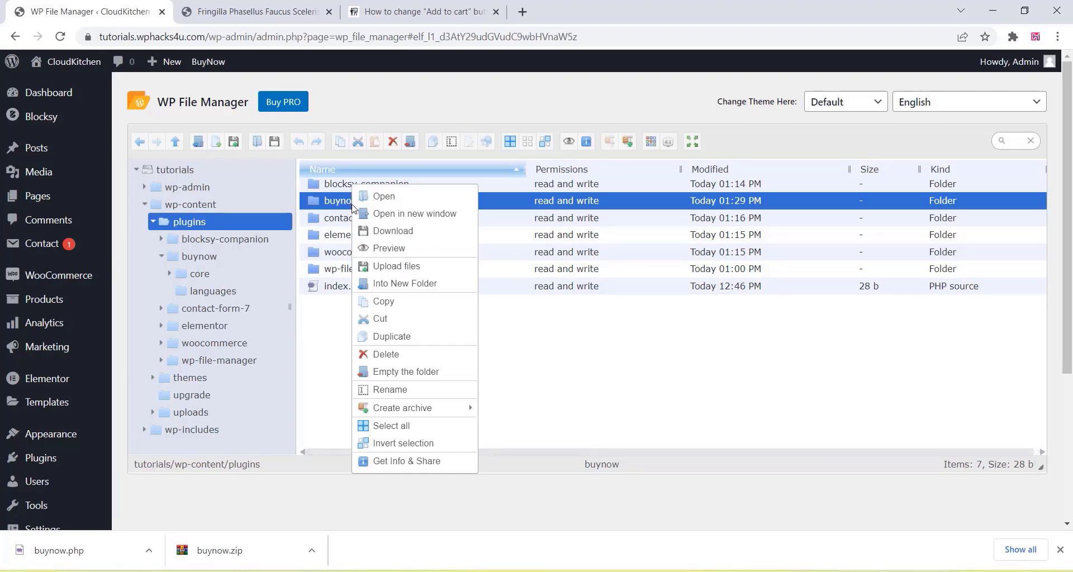
click(388, 233)
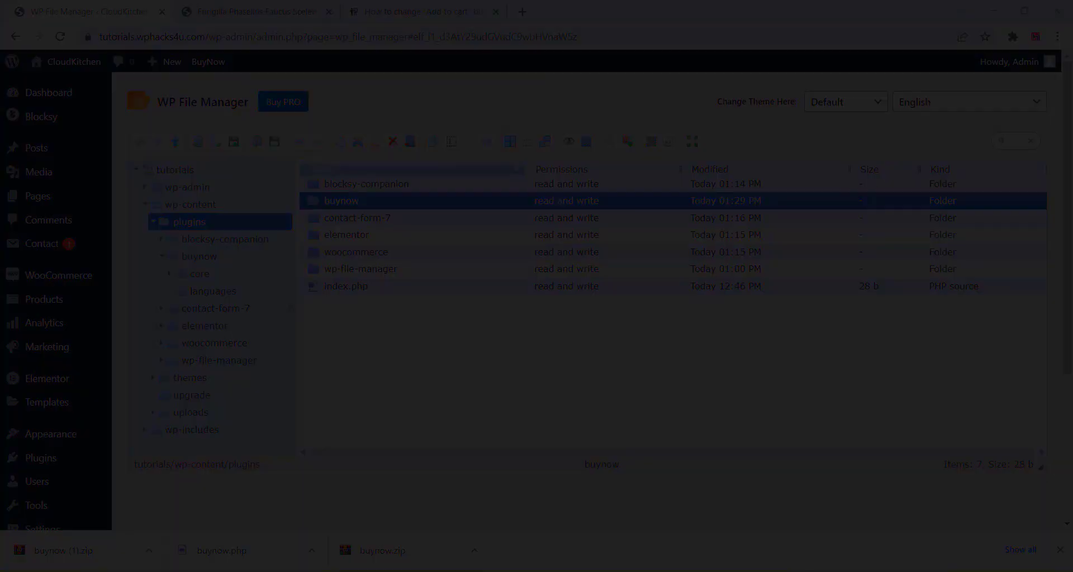
mouse_move(83, 93)
click(137, 100)
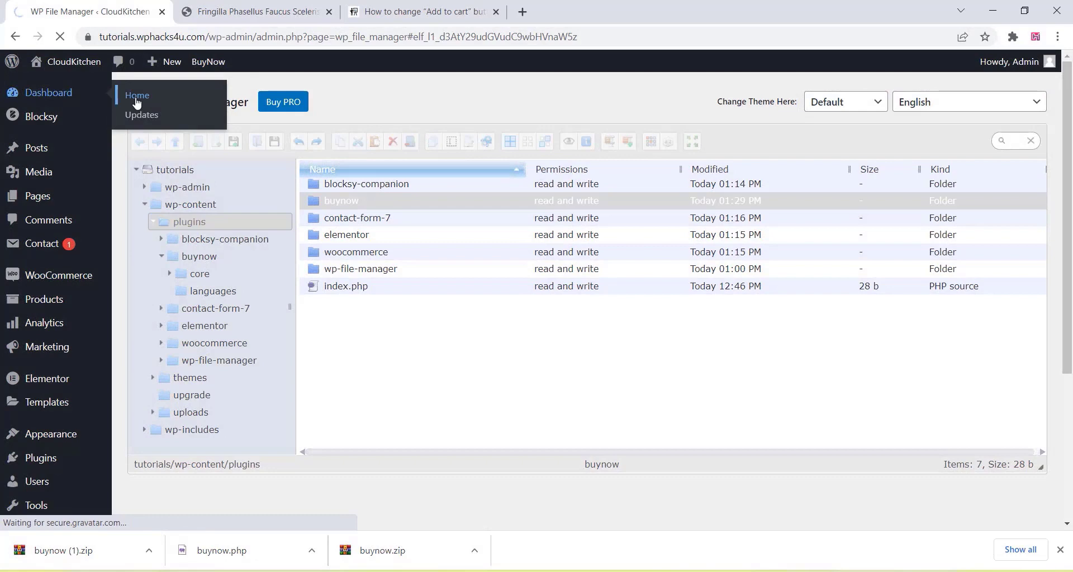